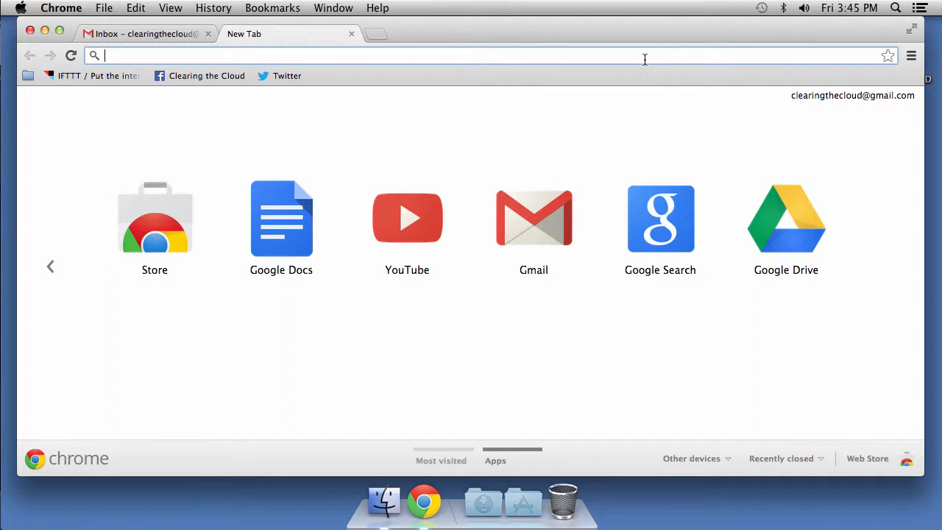
- Enter ifttt.com in the new Chrome tab's address bar
text(ifttt.)
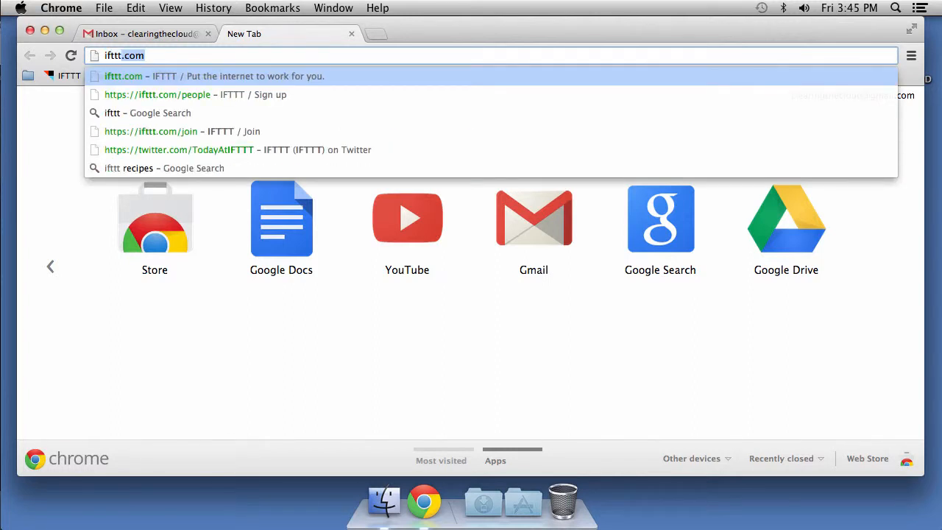
text(com)
- Load the IFTTT homepage and open the Join IFTTT sign-up form
key(Return)
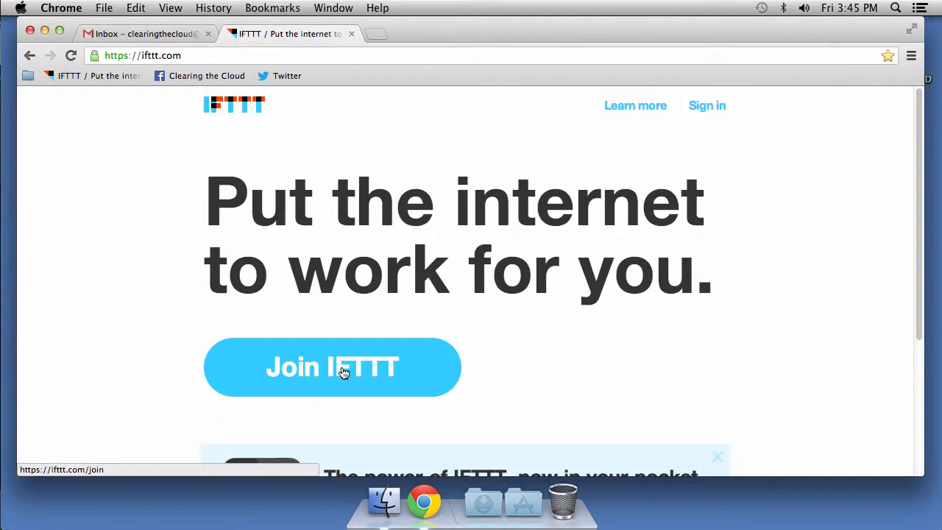
click(301, 368)
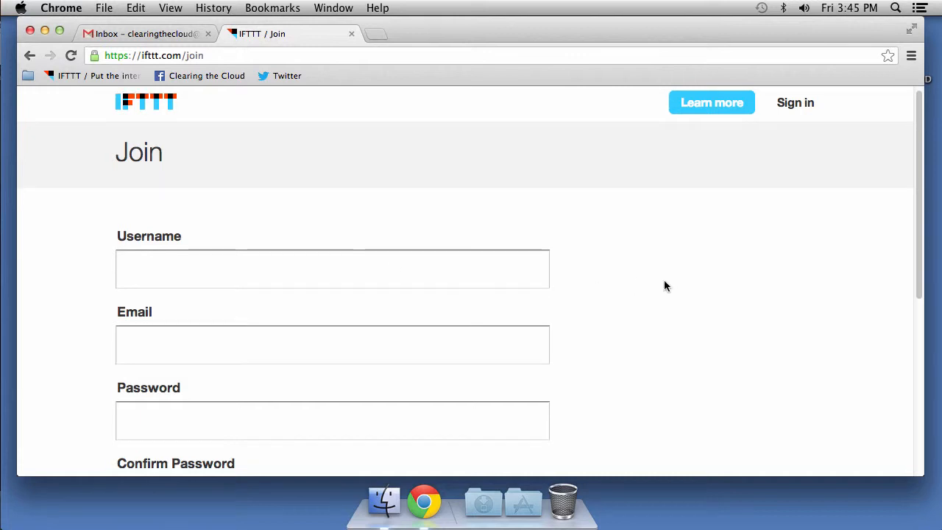
scroll(665, 210, down, 1)
scroll(470, 282, down, 1)
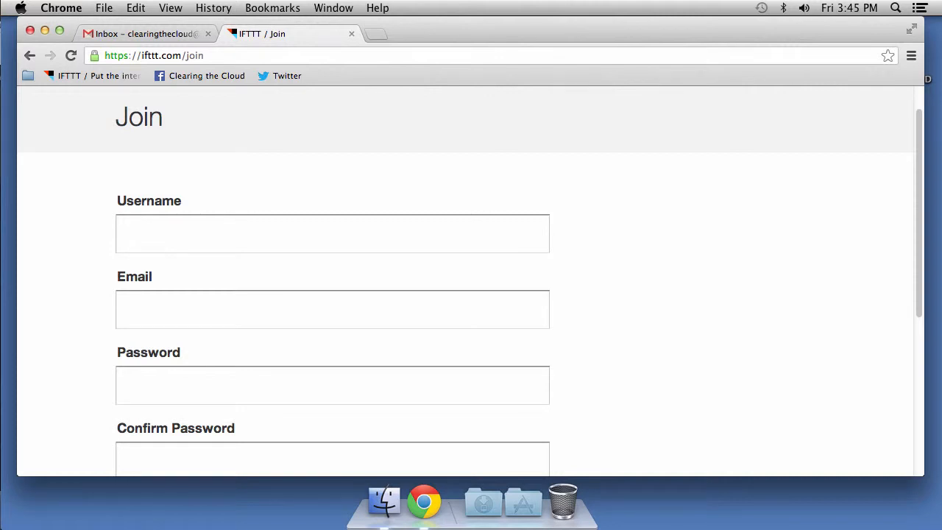
- Fill in the username, e-mail address and password twice, then create the account
click(231, 238)
text(ClearingC)
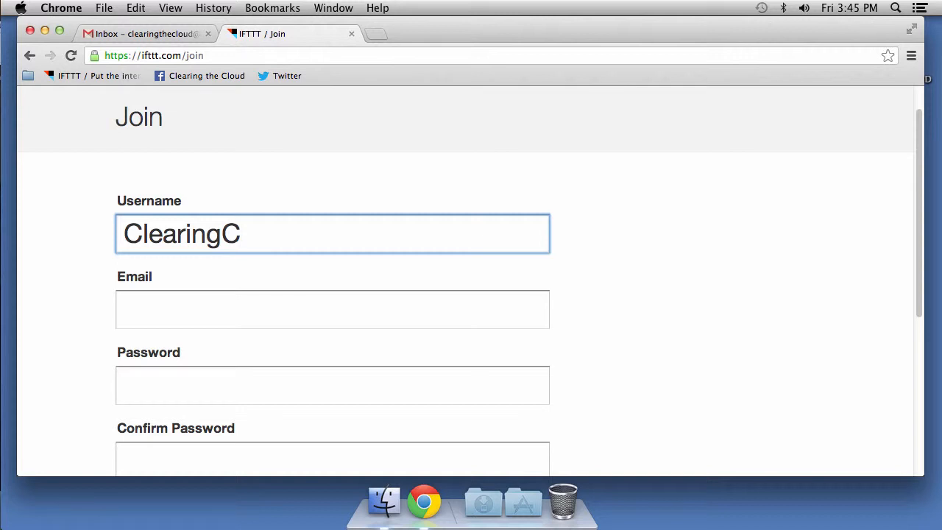
click(336, 312)
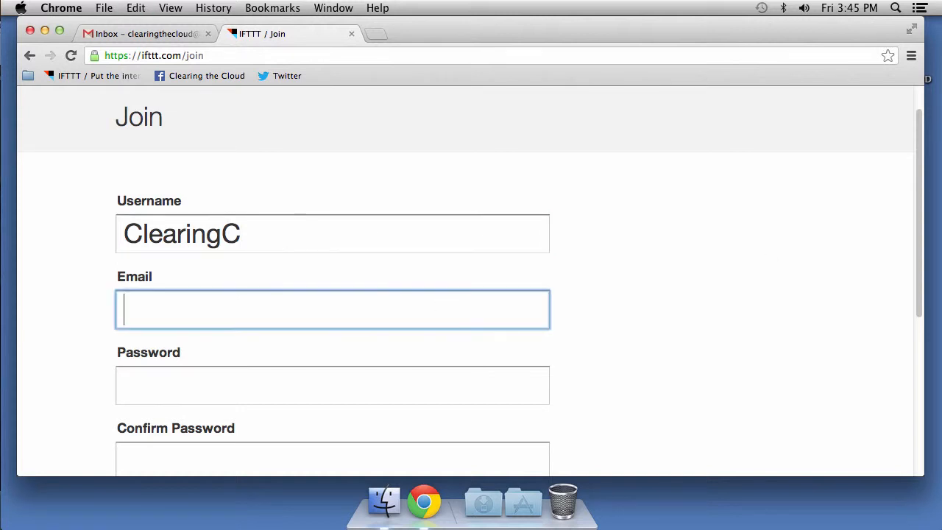
key(super+v)
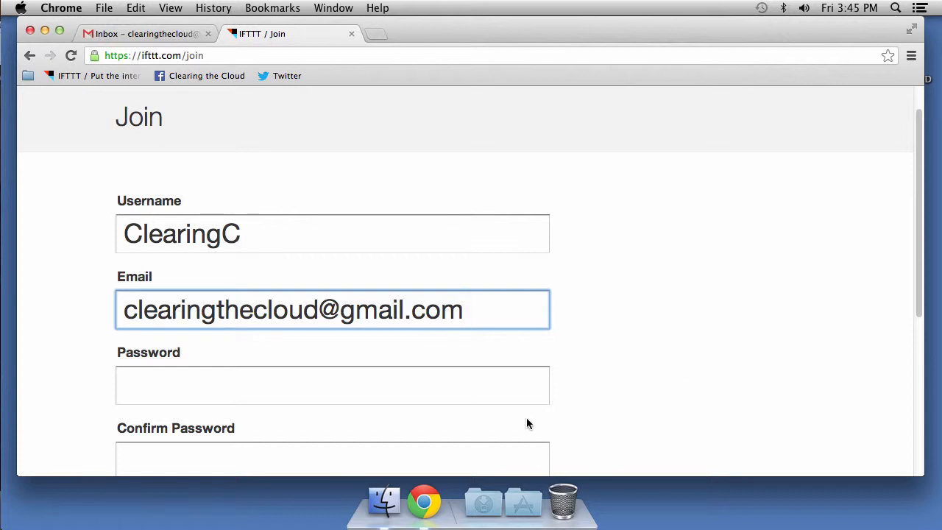
scroll(705, 368, down, 1)
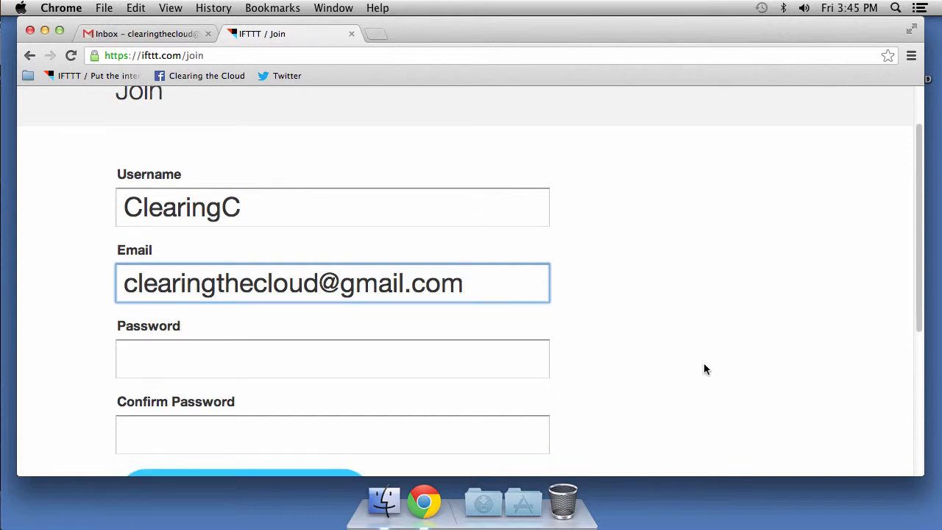
scroll(705, 368, down, 3)
click(381, 259)
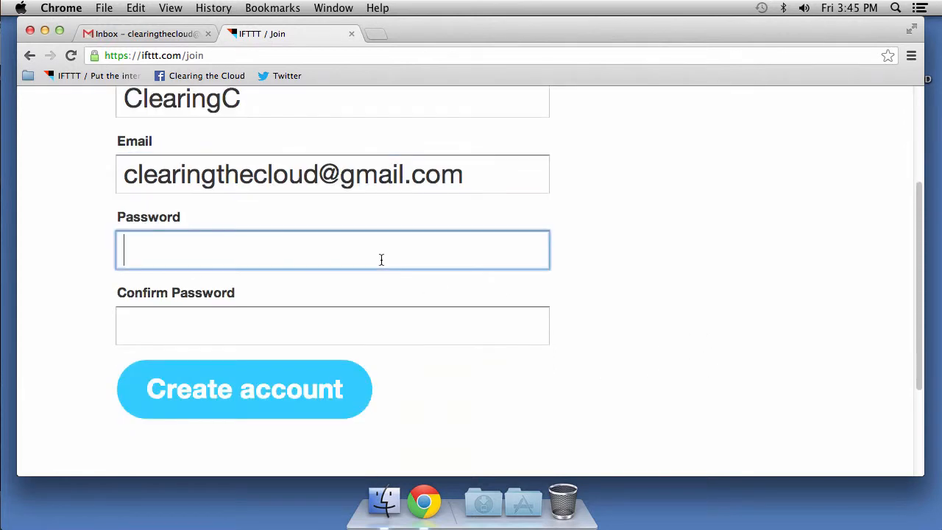
key(super+v)
click(315, 322)
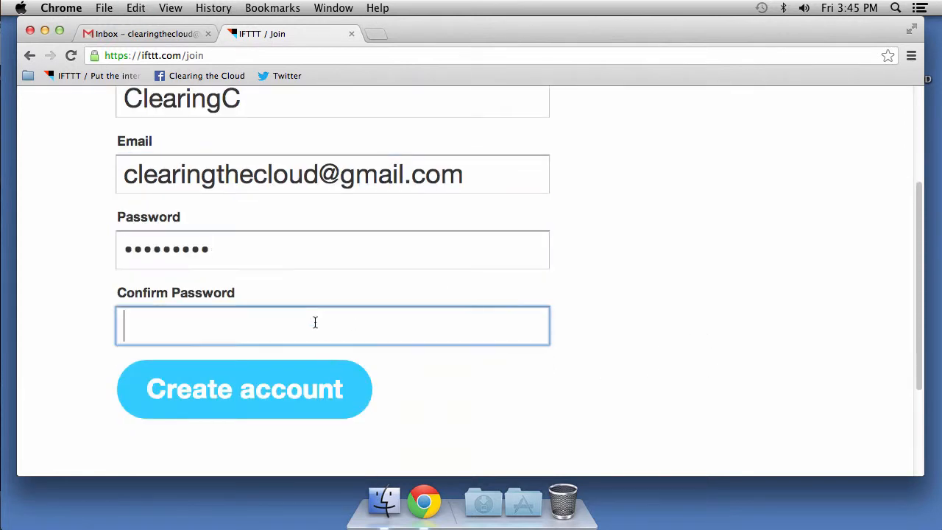
key(super+v)
click(292, 397)
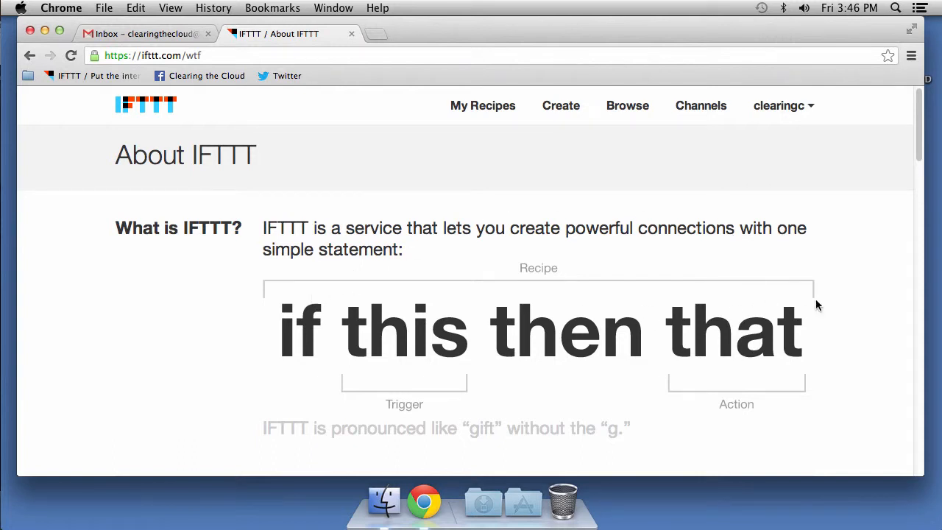
- Scroll through the About IFTTT introduction page and back to the top
scroll(815, 304, down, 1)
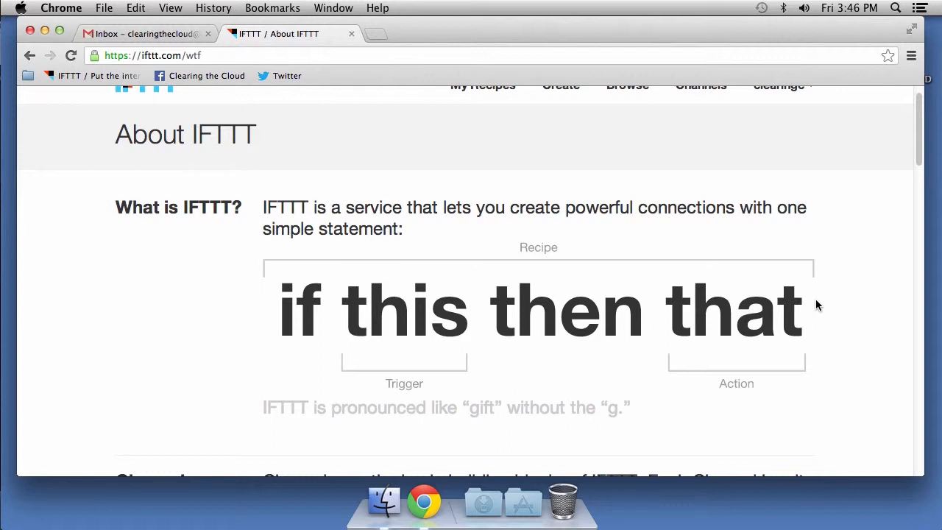
scroll(816, 305, down, 3)
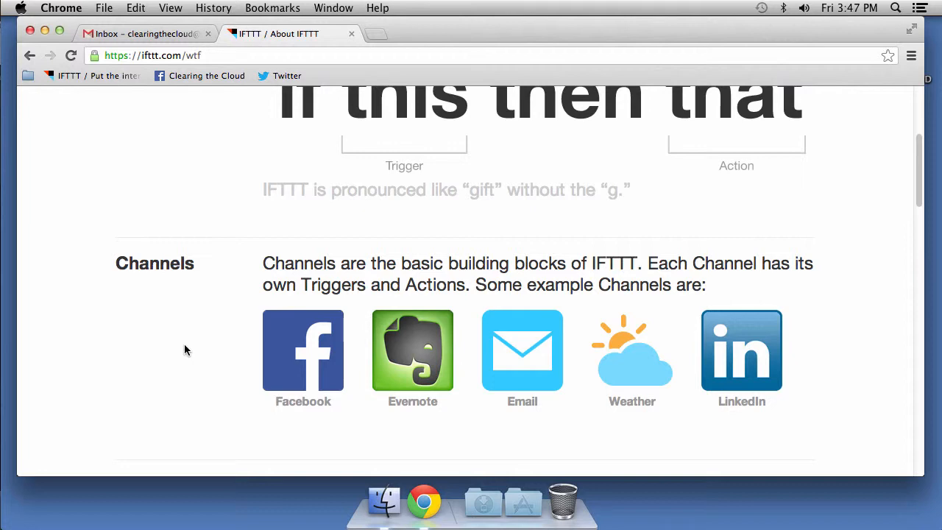
scroll(329, 288, up, 5)
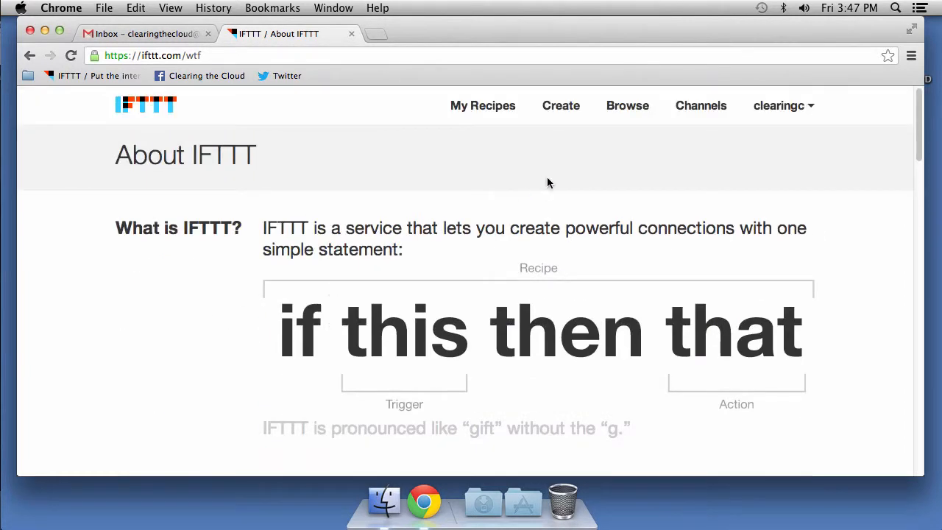
- Open the Facebook channel page from the Channels list
click(706, 114)
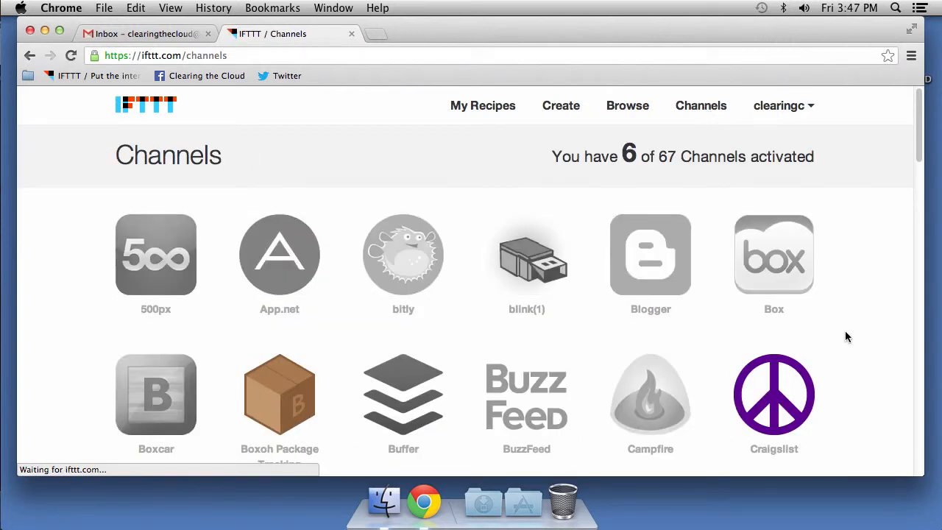
scroll(846, 333, down, 1)
scroll(845, 336, down, 4)
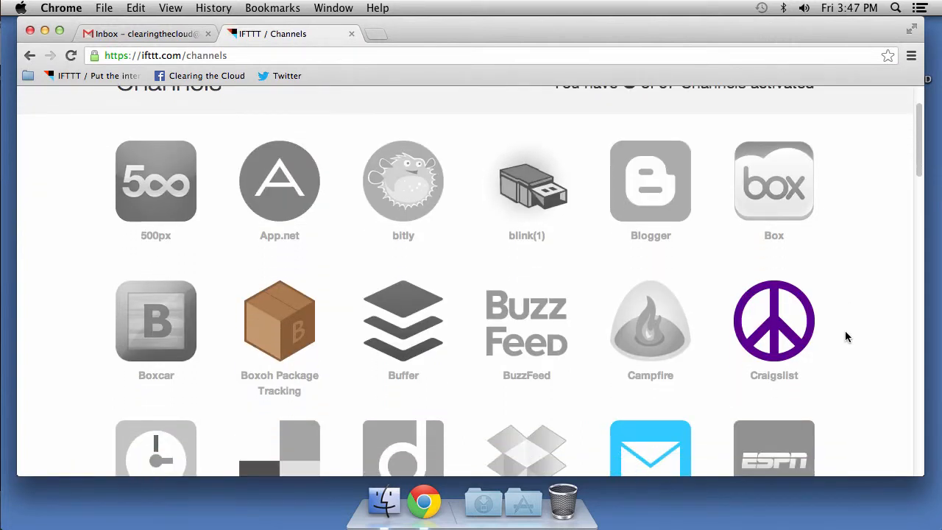
scroll(846, 336, down, 8)
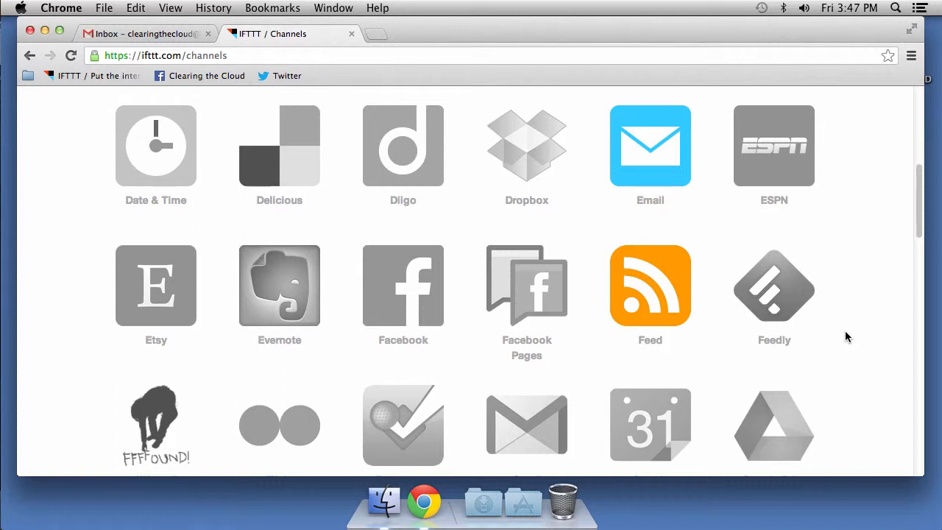
click(409, 306)
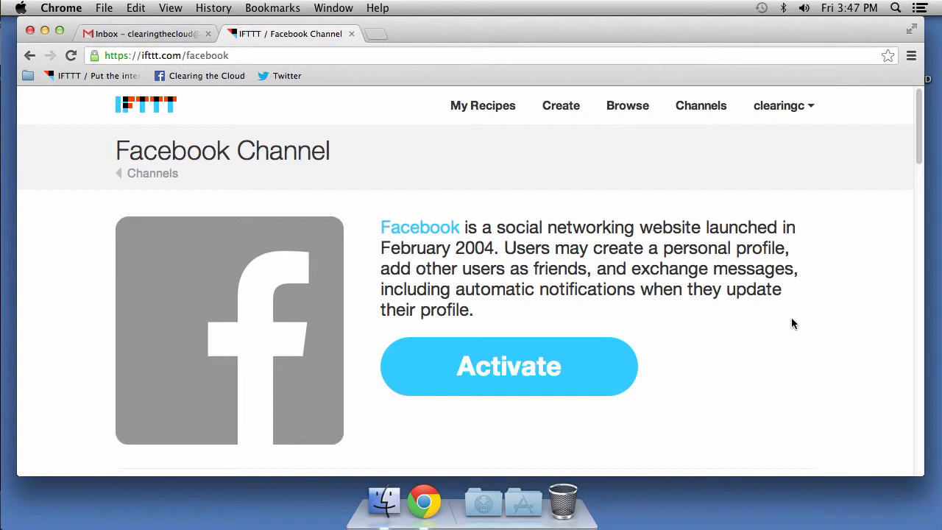
scroll(792, 318, down, 1)
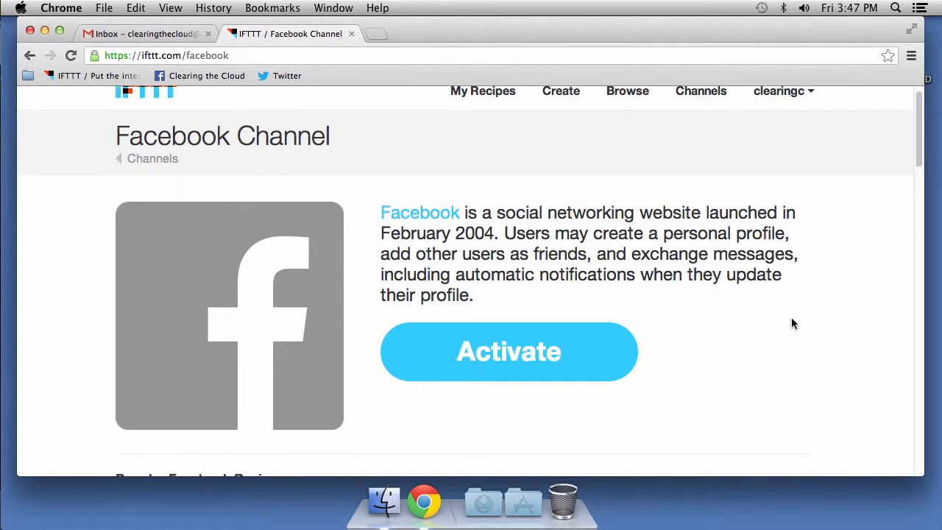
- Activate the Facebook channel, approving profile access, posting to friends and Page management
click(465, 353)
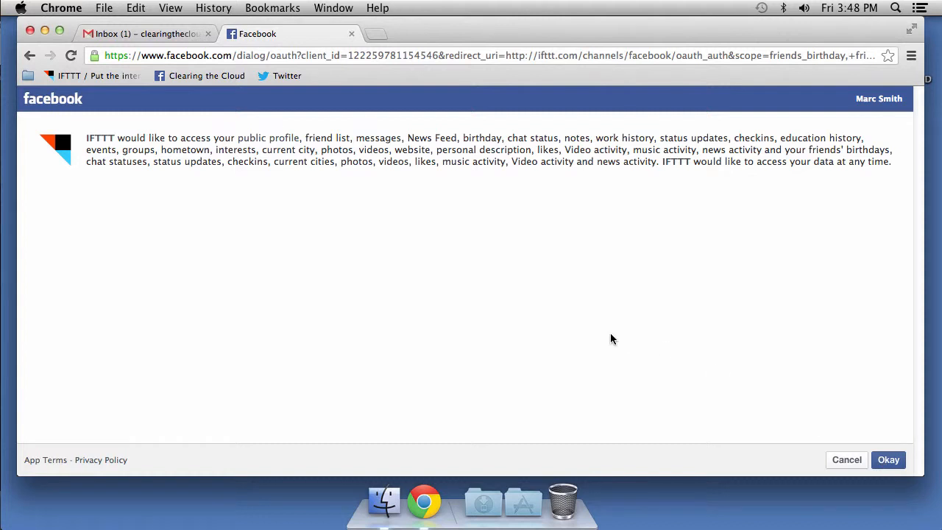
click(886, 460)
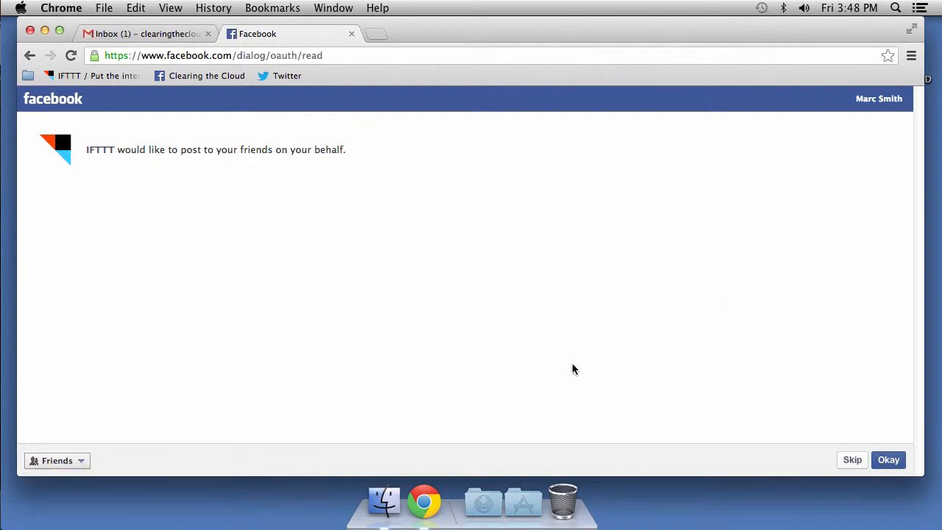
click(888, 460)
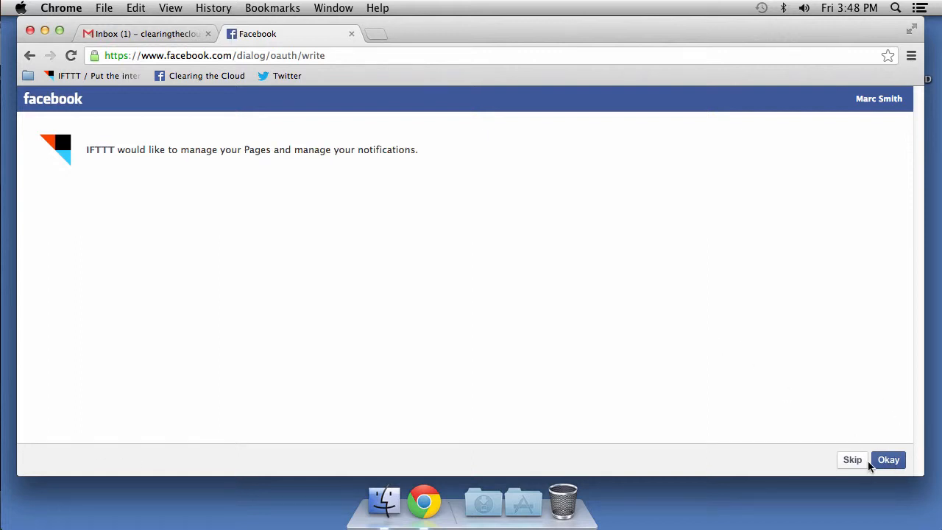
click(888, 461)
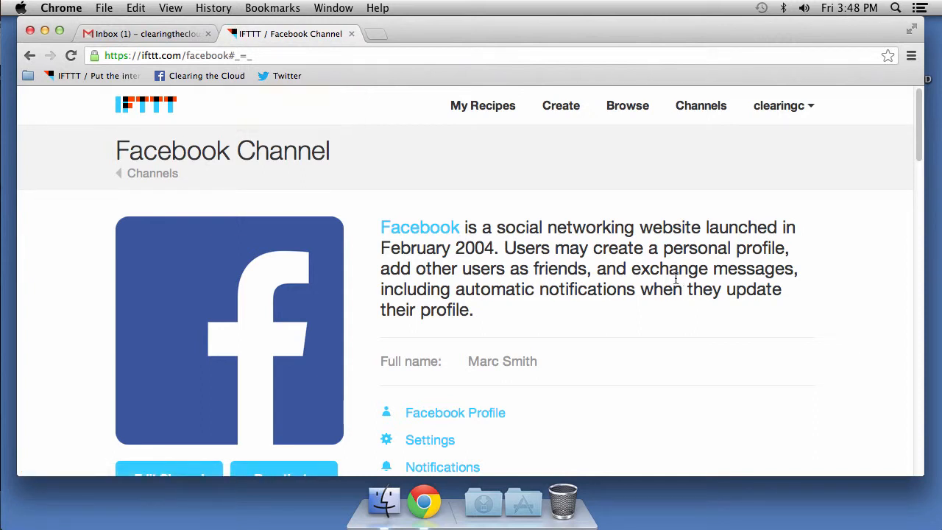
- Open the Facebook account settings in a new tab, then close that tab
scroll(643, 358, down, 2)
scroll(643, 357, down, 1)
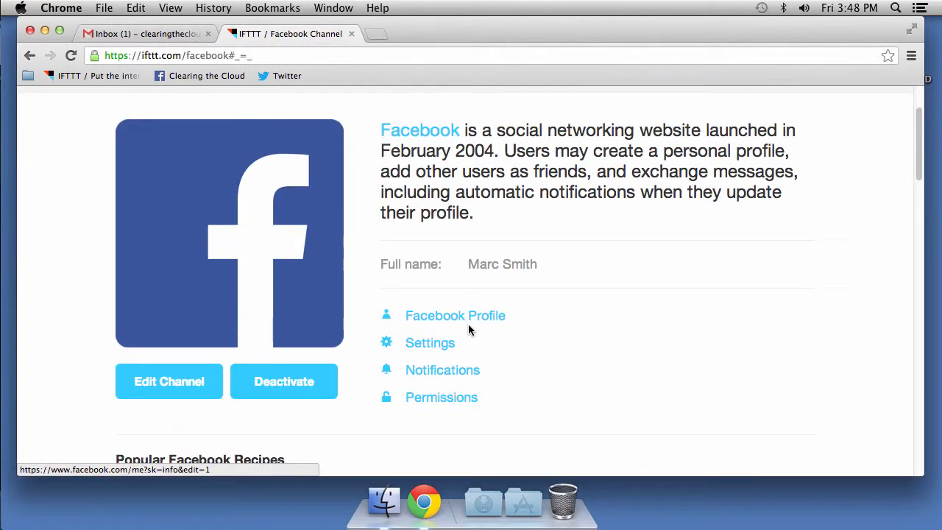
click(431, 350)
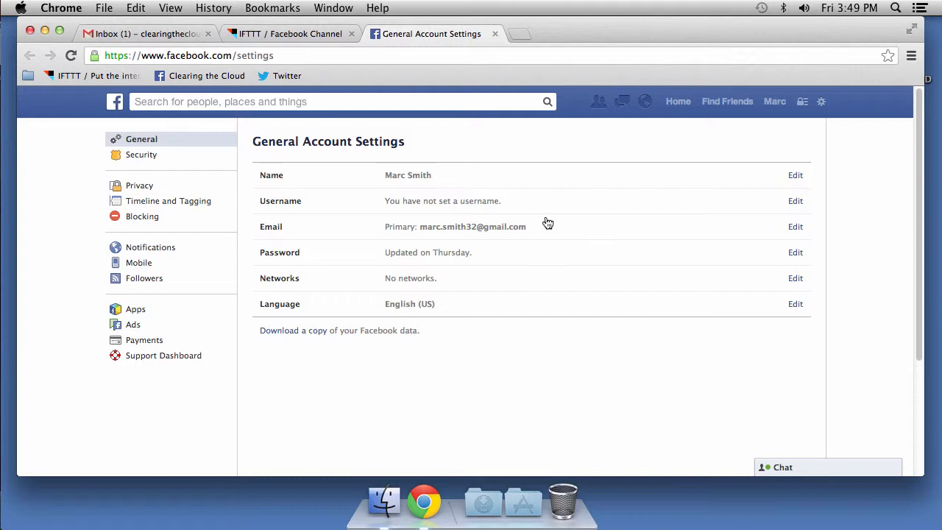
click(495, 34)
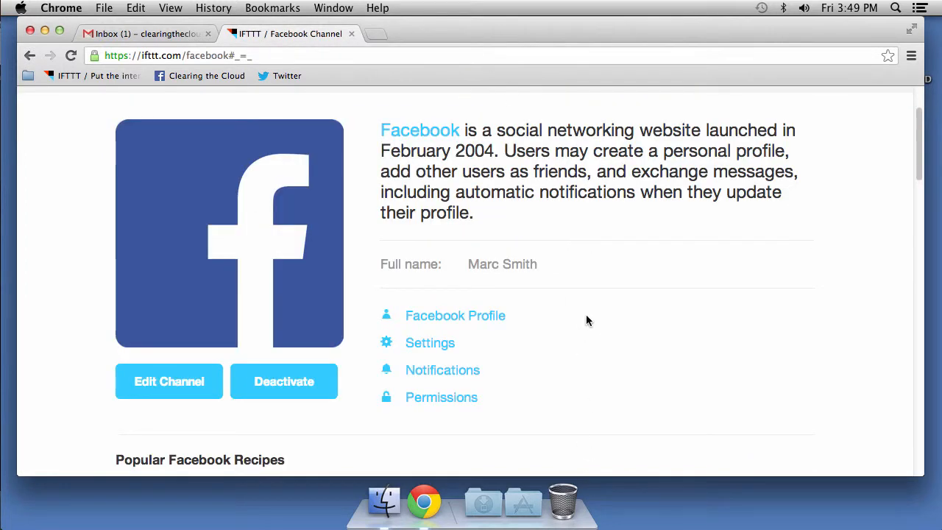
- Return from the Facebook channel page to the full Channels directory
scroll(587, 320, down, 4)
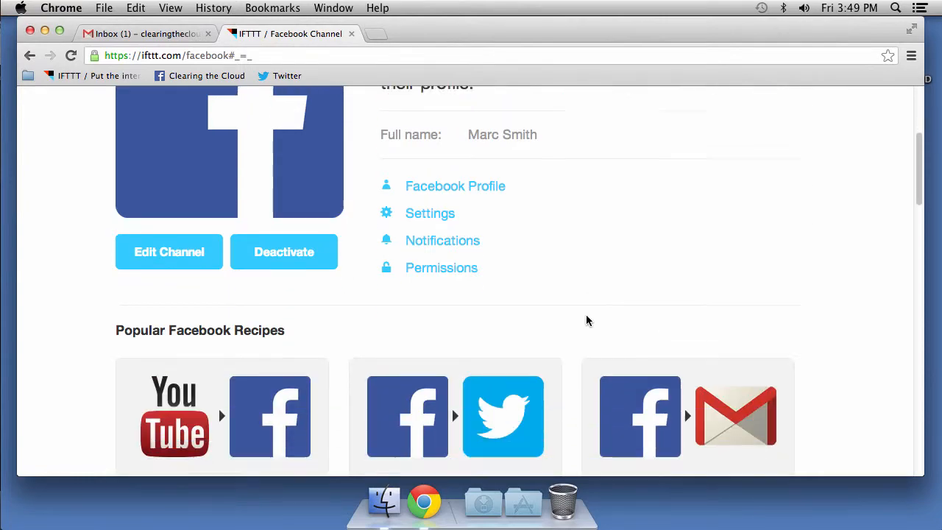
scroll(587, 321, down, 3)
scroll(587, 320, up, 8)
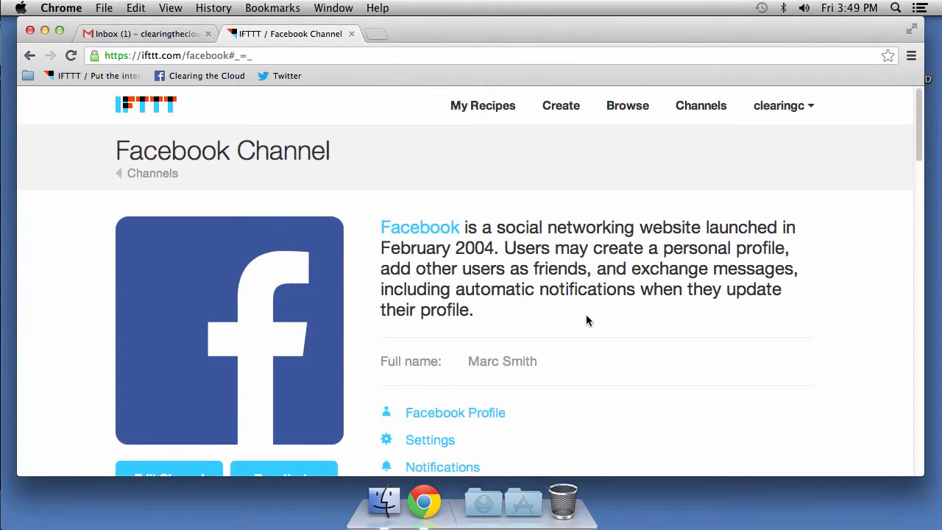
scroll(587, 320, down, 15)
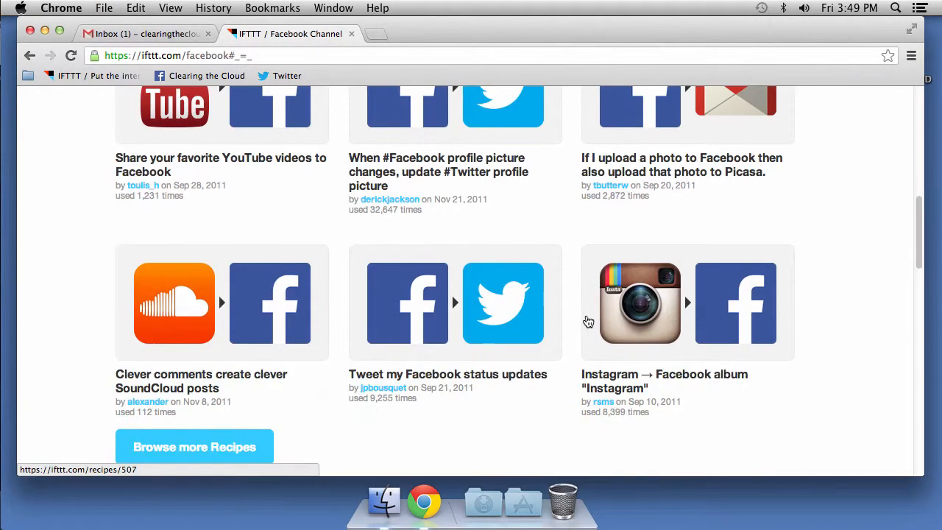
scroll(588, 321, up, 8)
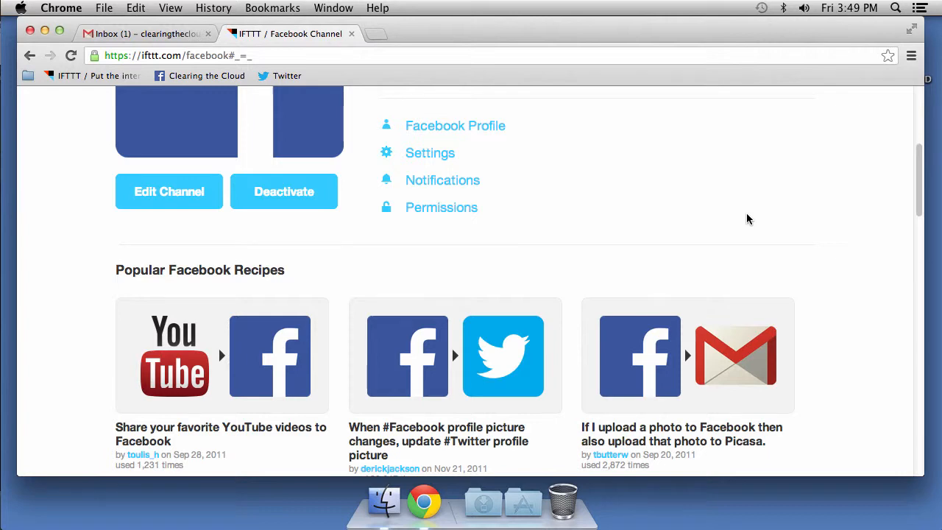
scroll(747, 219, up, 5)
click(714, 115)
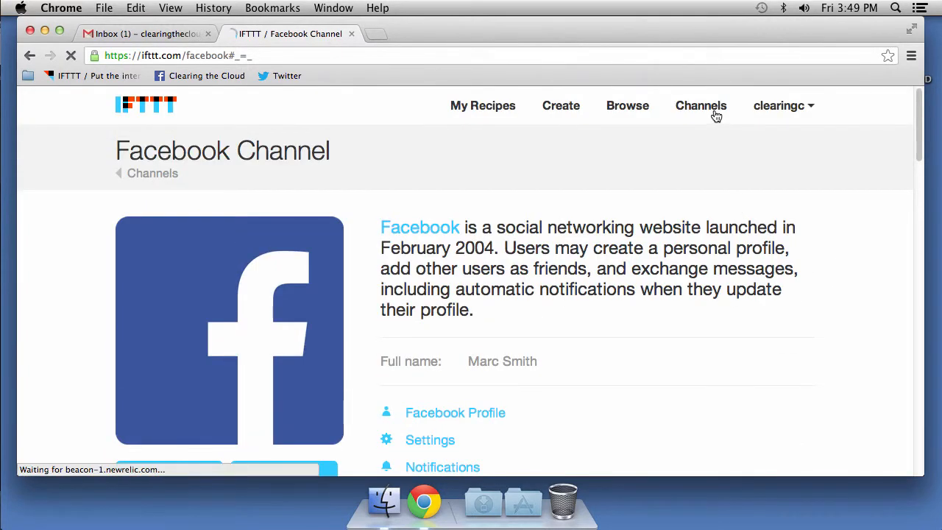
scroll(826, 346, down, 10)
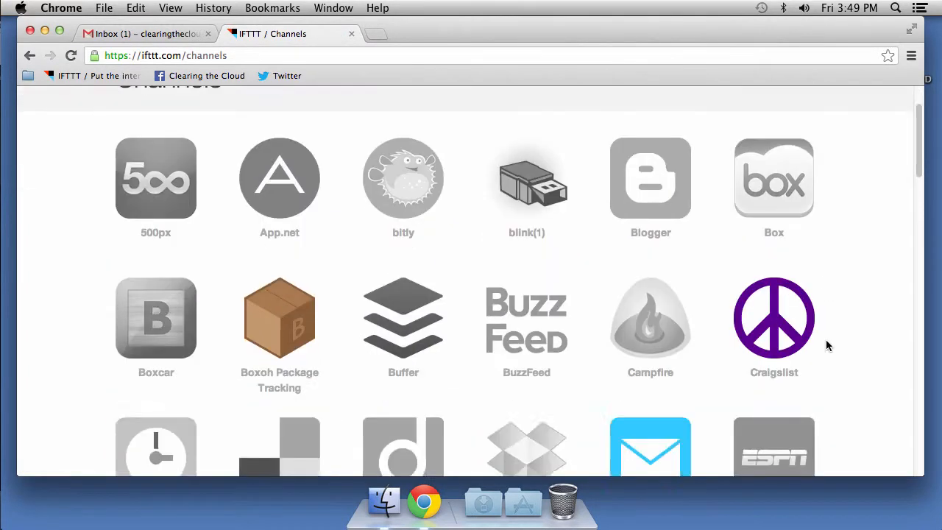
- Open the Twitter channel from the Channels grid and start its activation
scroll(826, 346, down, 3)
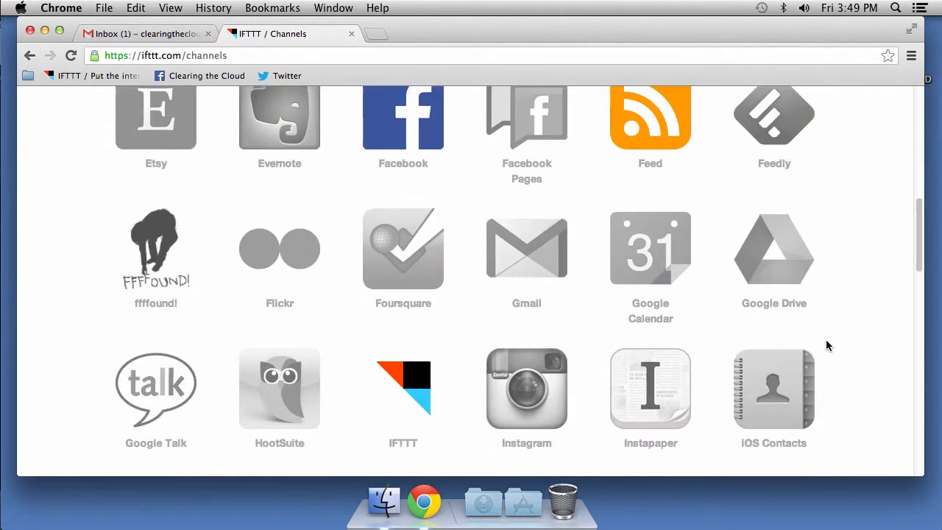
scroll(826, 345, down, 9)
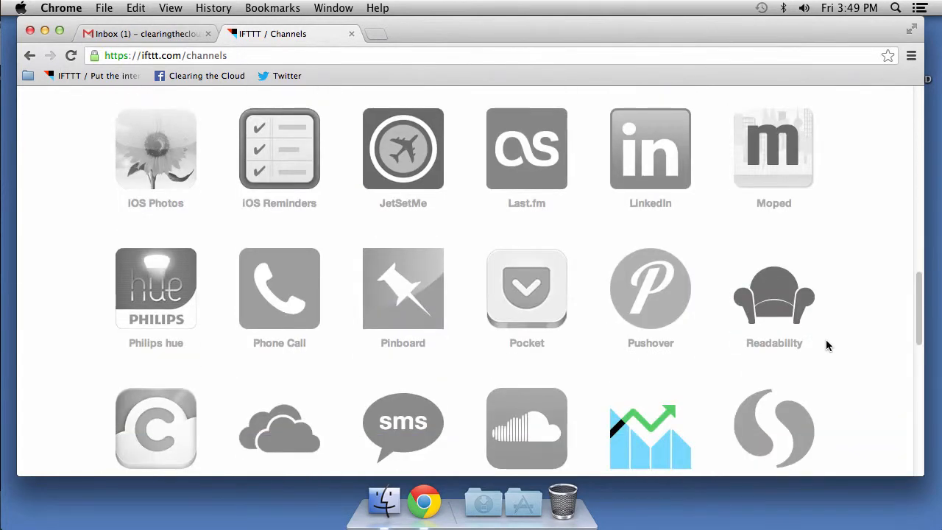
scroll(826, 344, down, 2)
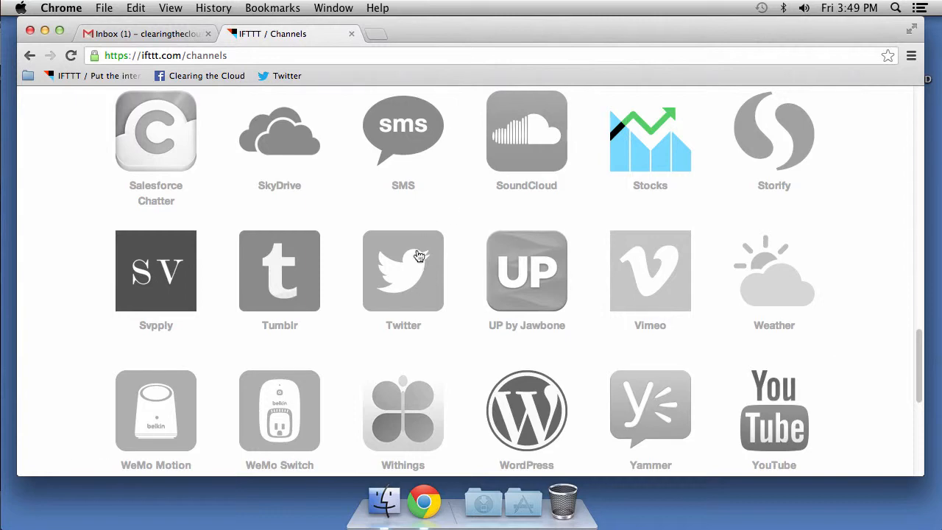
click(408, 286)
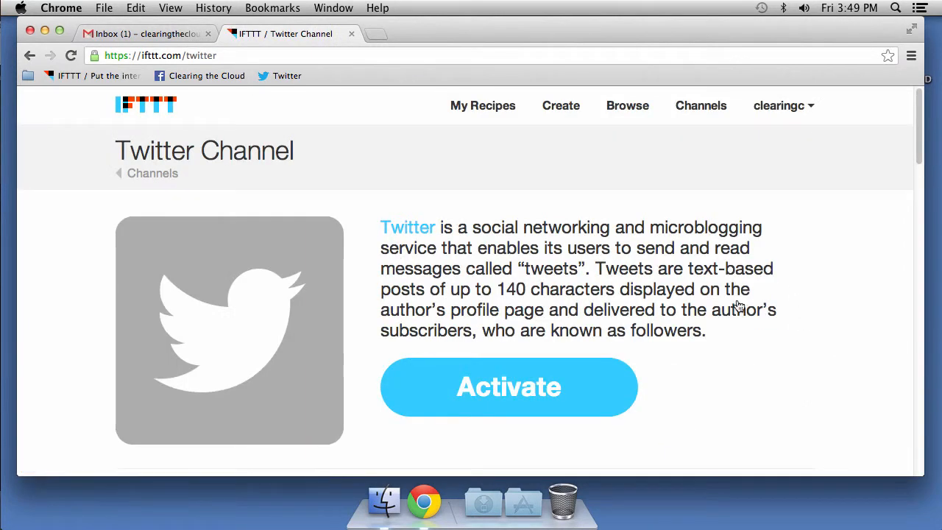
click(515, 387)
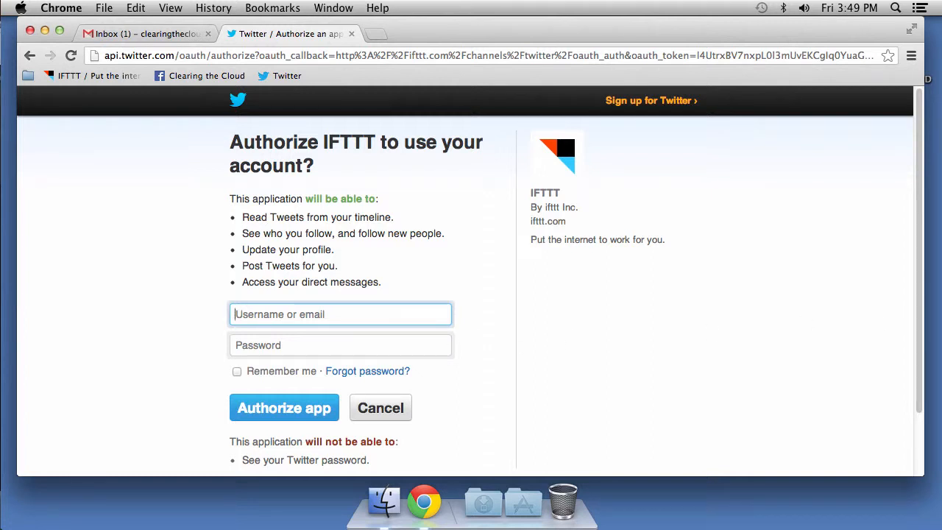
- Sign in to Twitter with the account username and password, keep Remember me checked, and authorize IFTTT
right_click(342, 314)
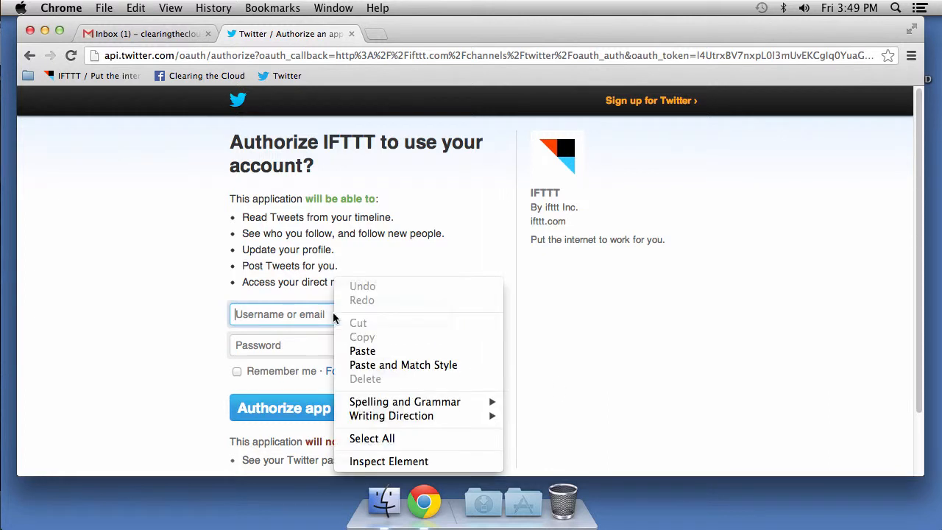
click(362, 349)
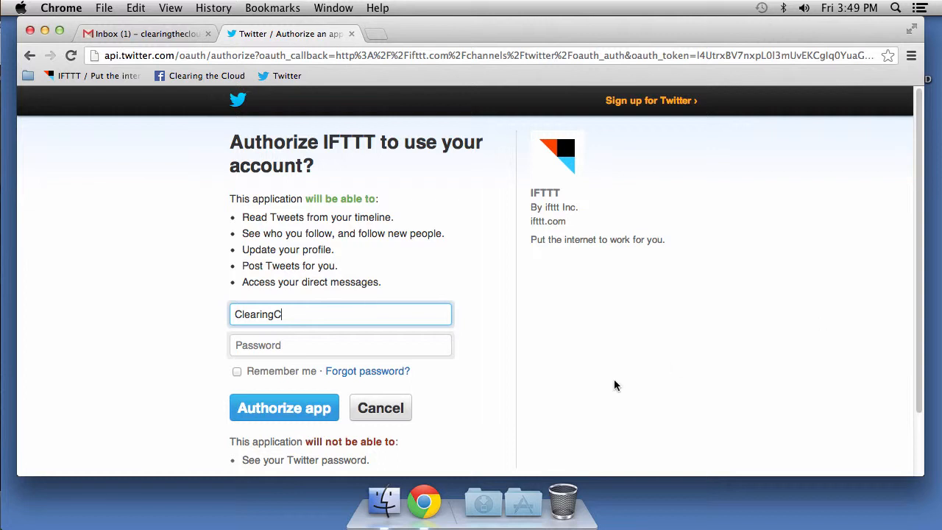
click(419, 349)
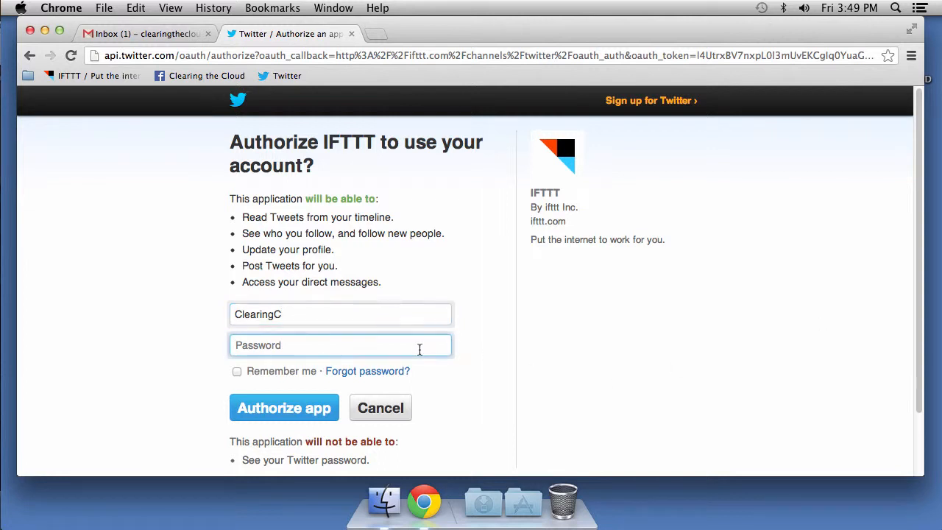
text(*********)
click(285, 414)
click(237, 372)
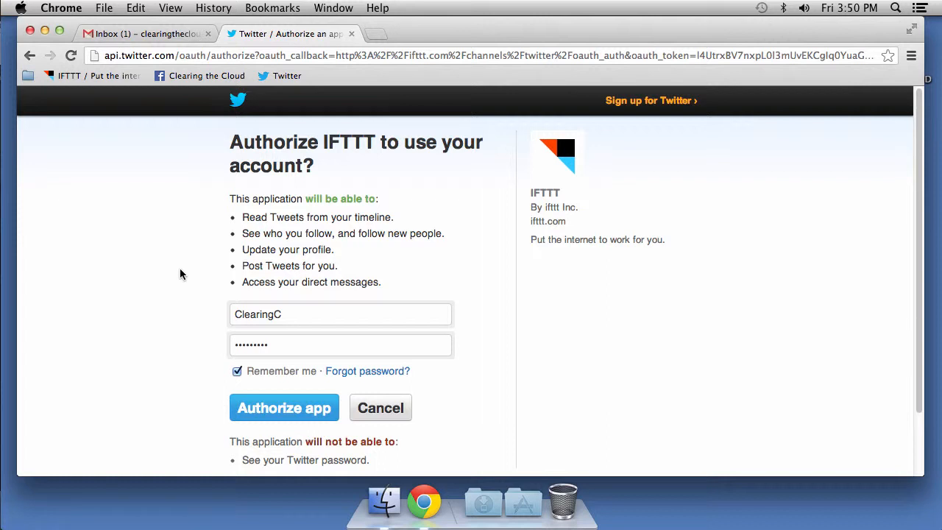
click(268, 410)
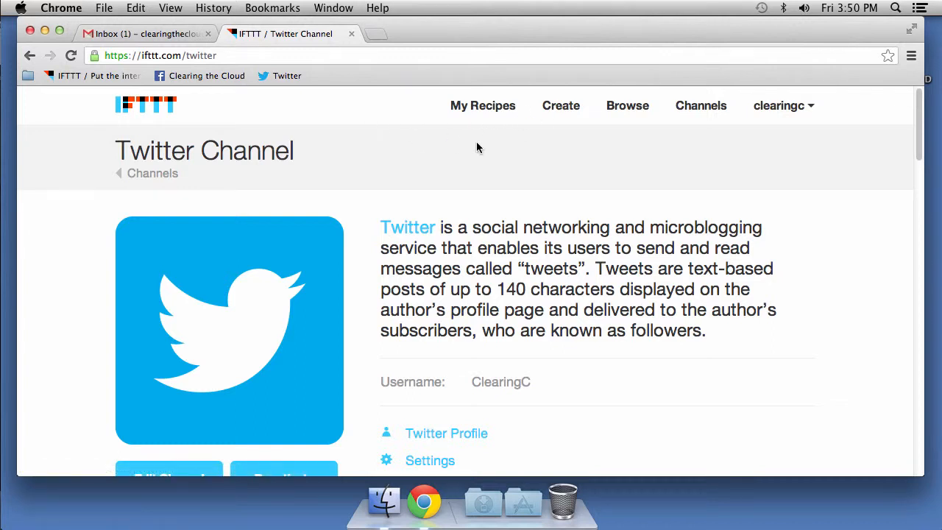
- Start a new recipe from Create in the IFTTT top navigation
click(550, 107)
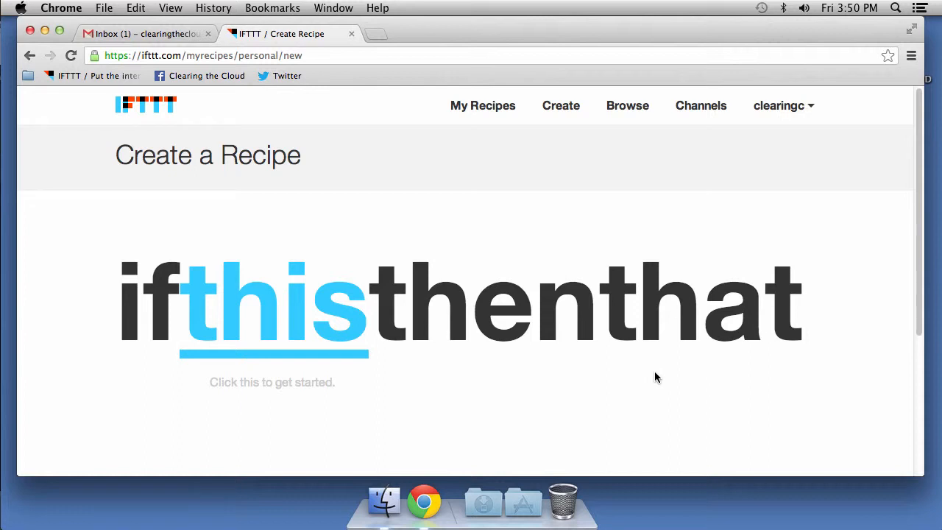
- Pick Facebook Pages as the trigger channel, activating it
click(305, 317)
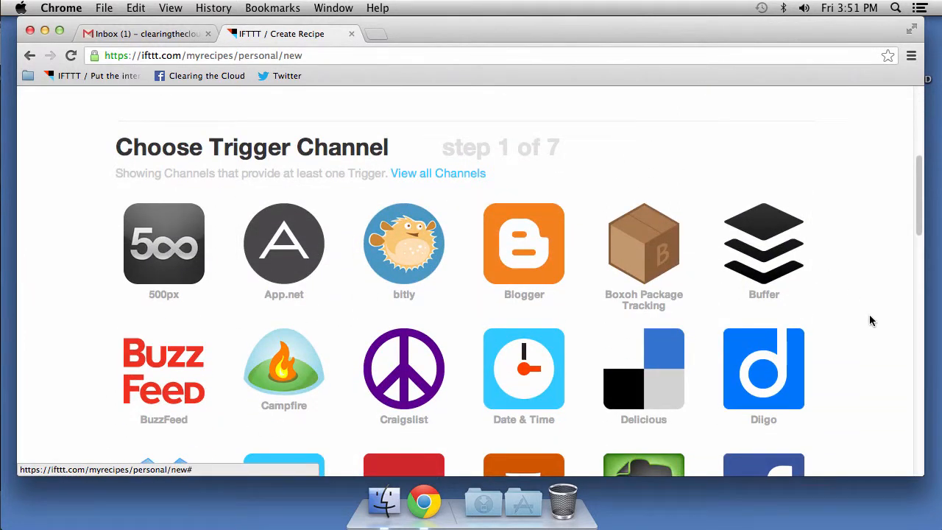
scroll(870, 316, down, 5)
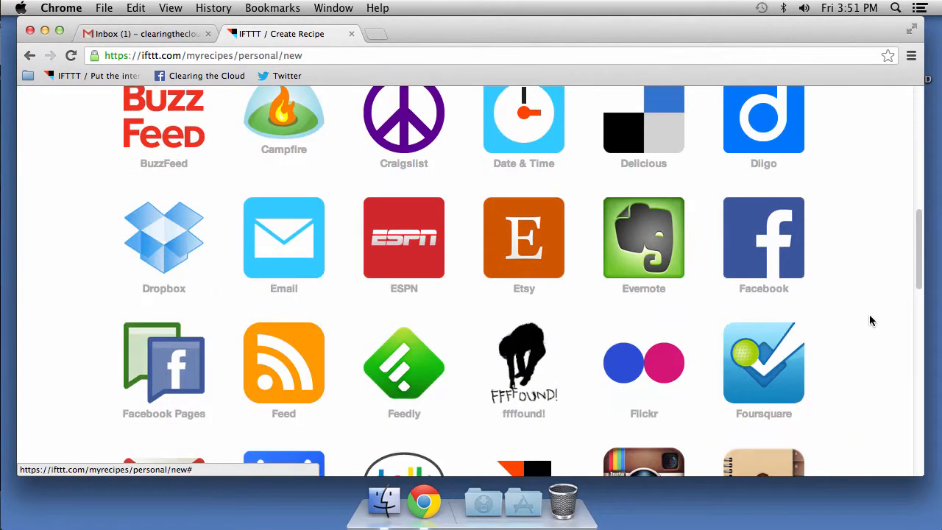
scroll(870, 314, down, 1)
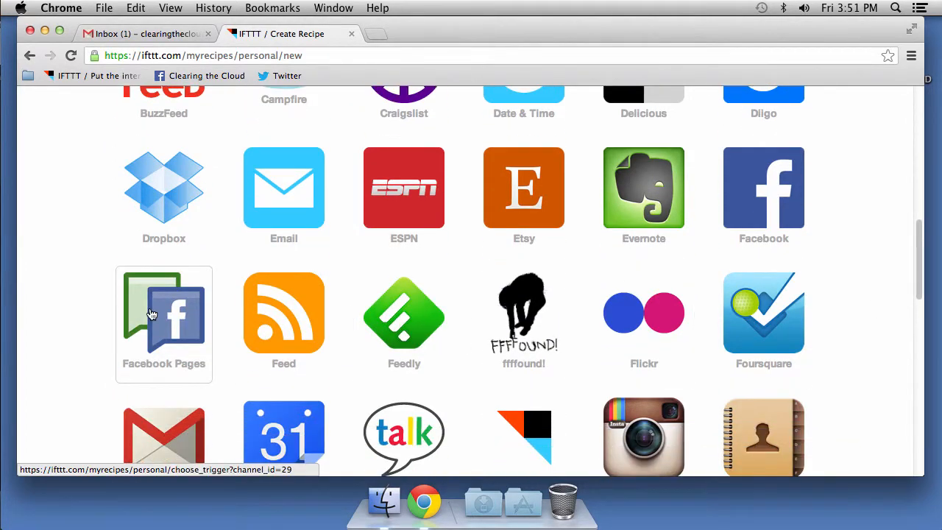
scroll(149, 306, down, 2)
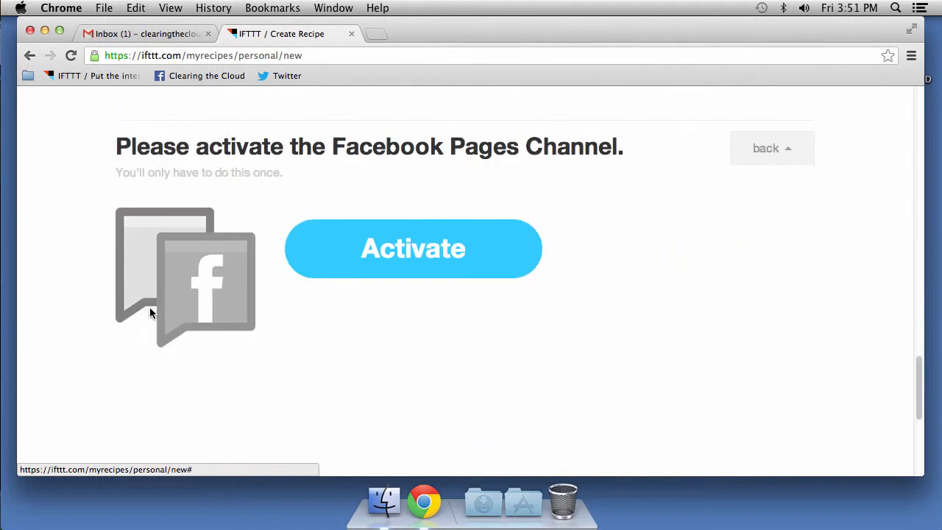
click(405, 262)
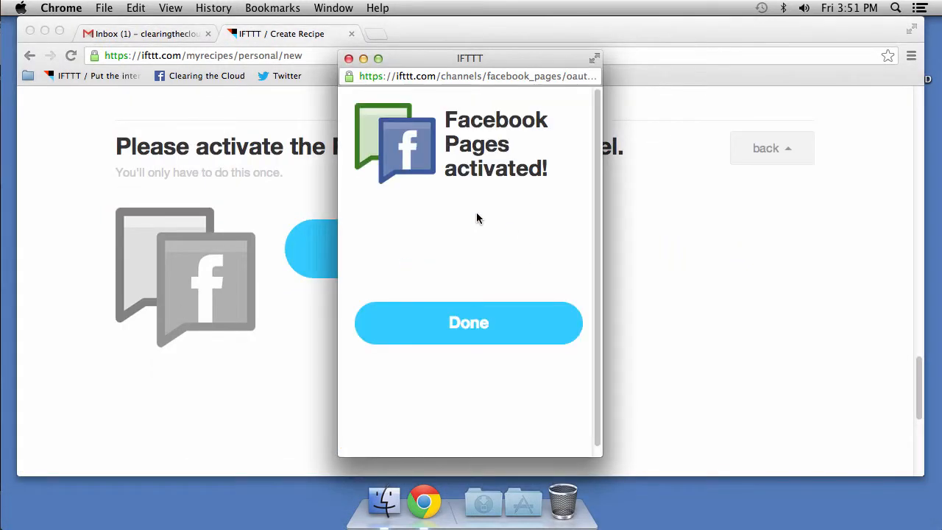
click(454, 335)
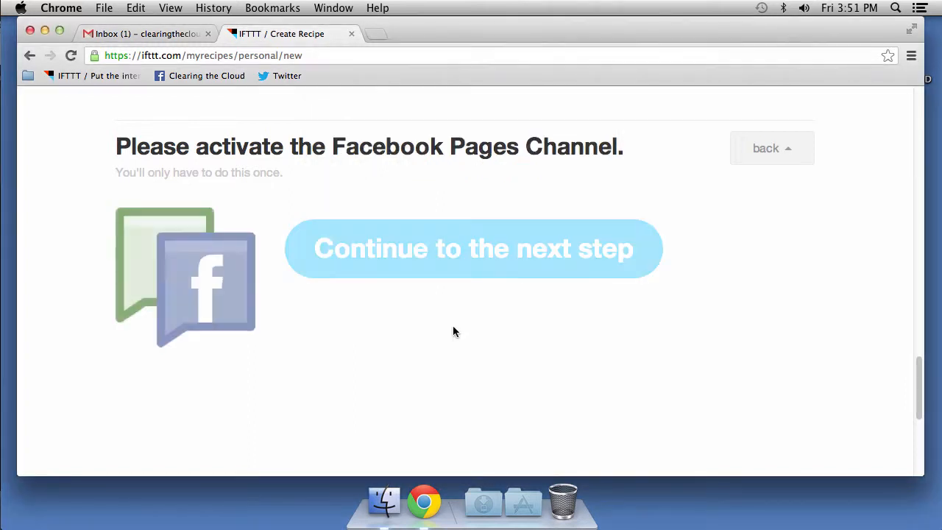
- Use 'New status message on page' for the Clearing the Cloud Page as the trigger
click(424, 265)
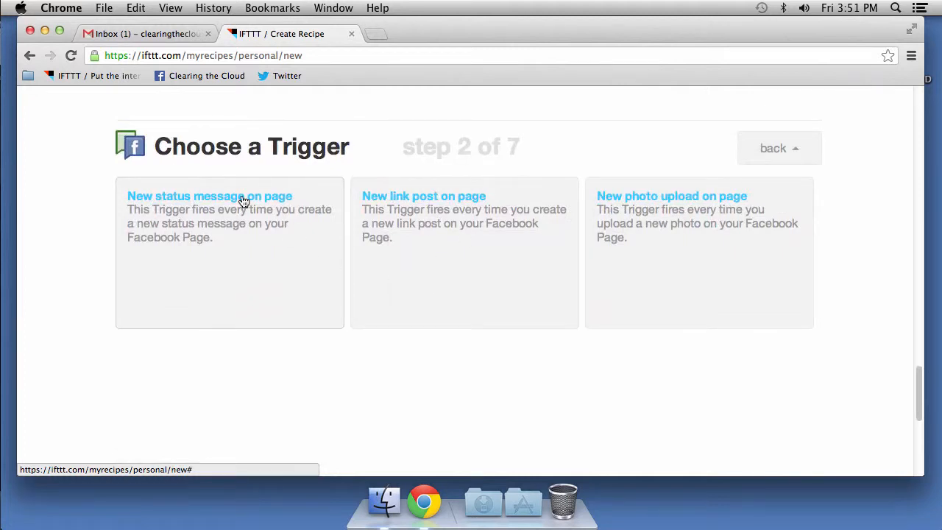
click(244, 200)
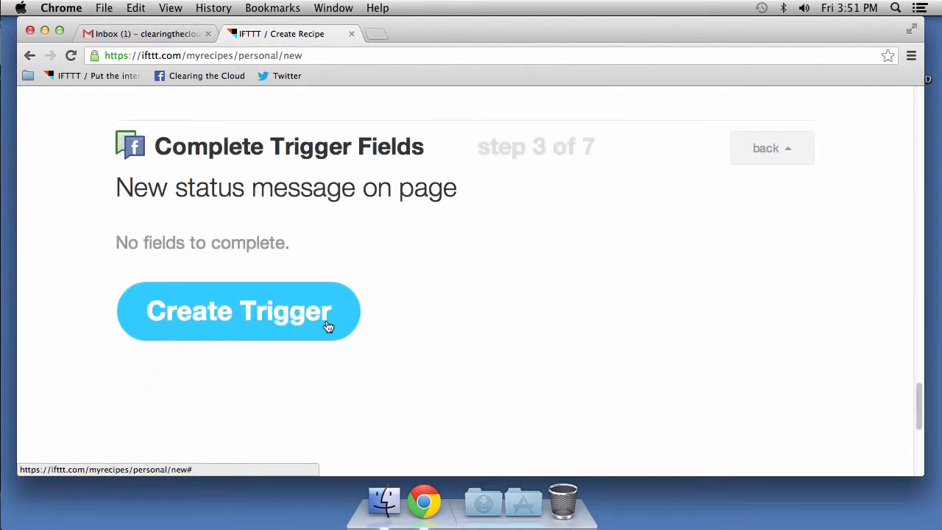
click(215, 315)
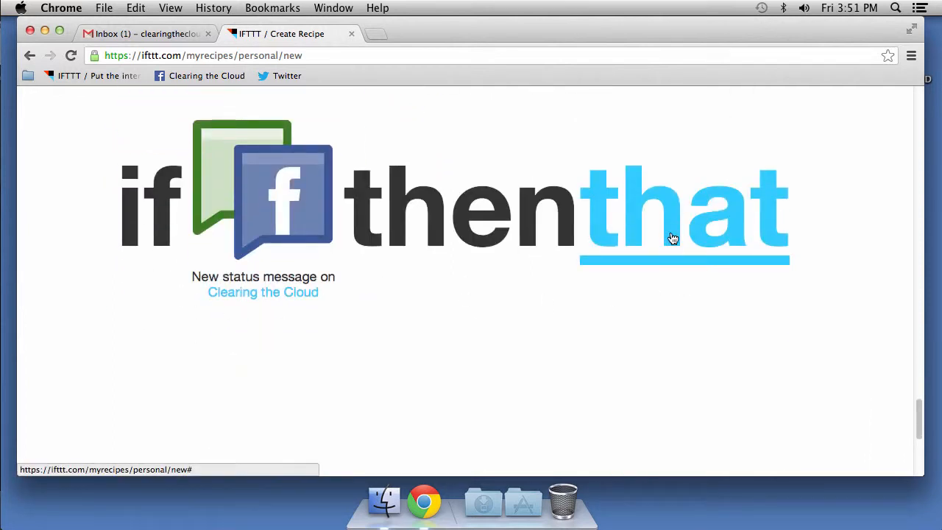
- Set the recipe's action to Twitter's 'Post a tweet'
click(647, 229)
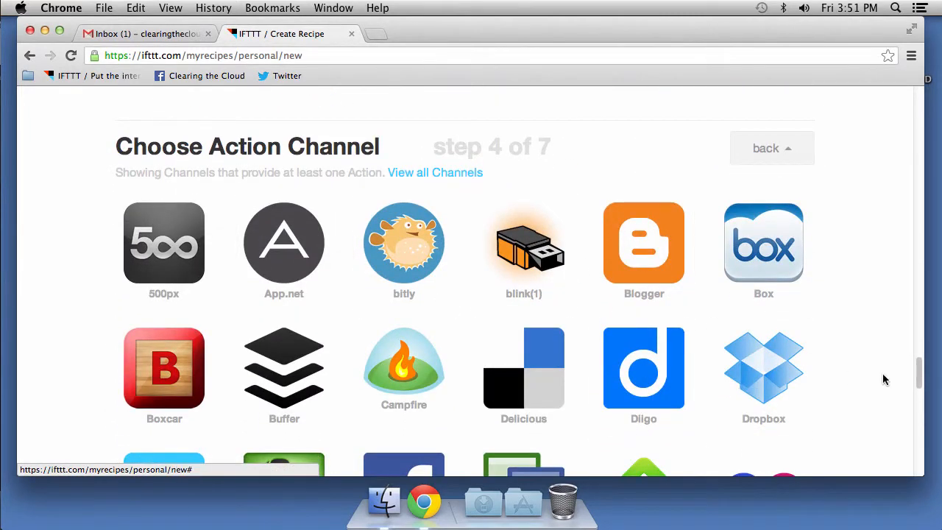
scroll(873, 339, down, 2)
scroll(874, 336, down, 5)
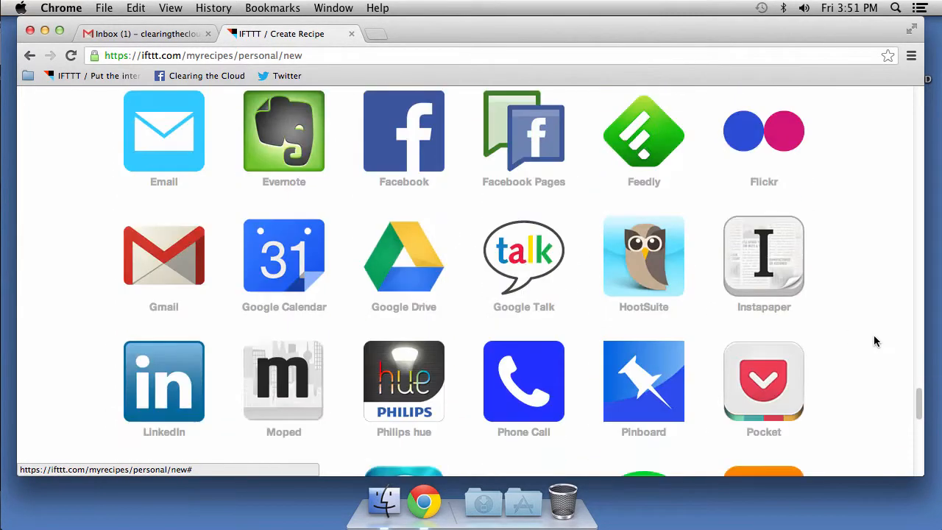
scroll(874, 336, down, 3)
scroll(874, 340, down, 5)
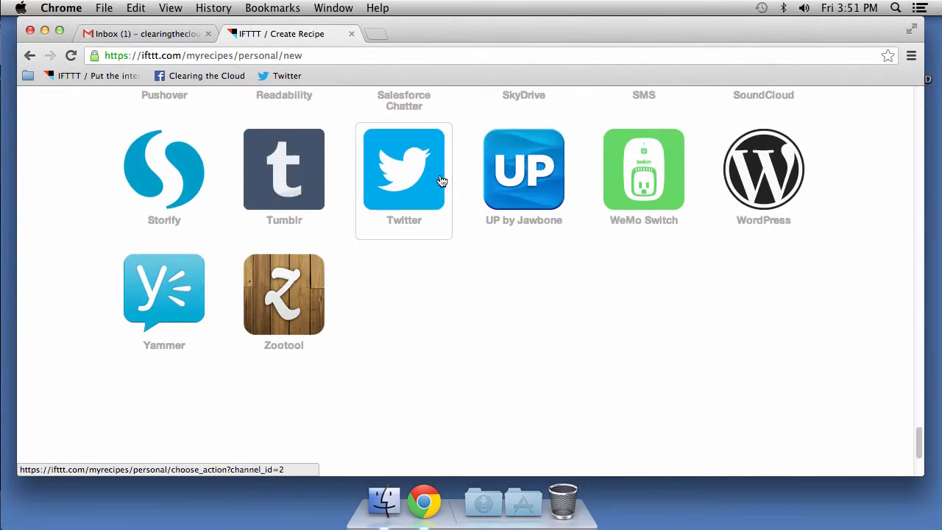
click(404, 174)
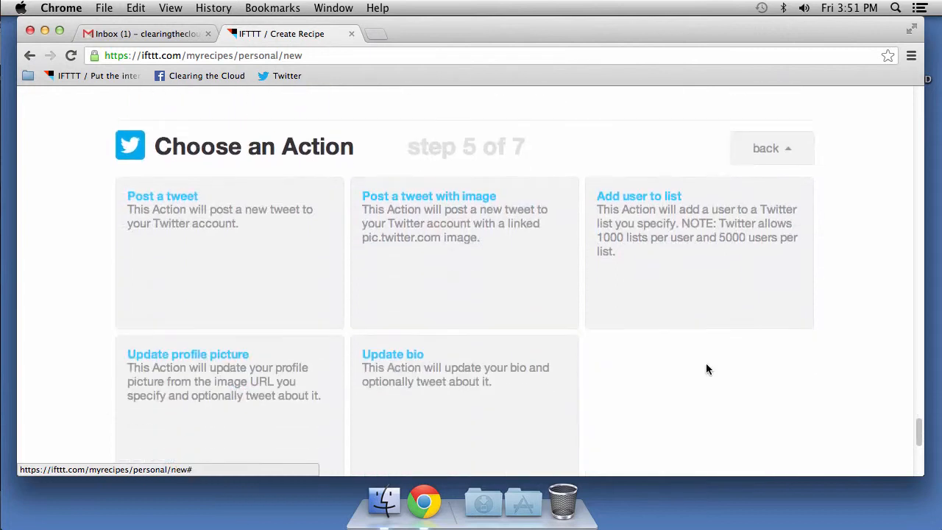
click(162, 196)
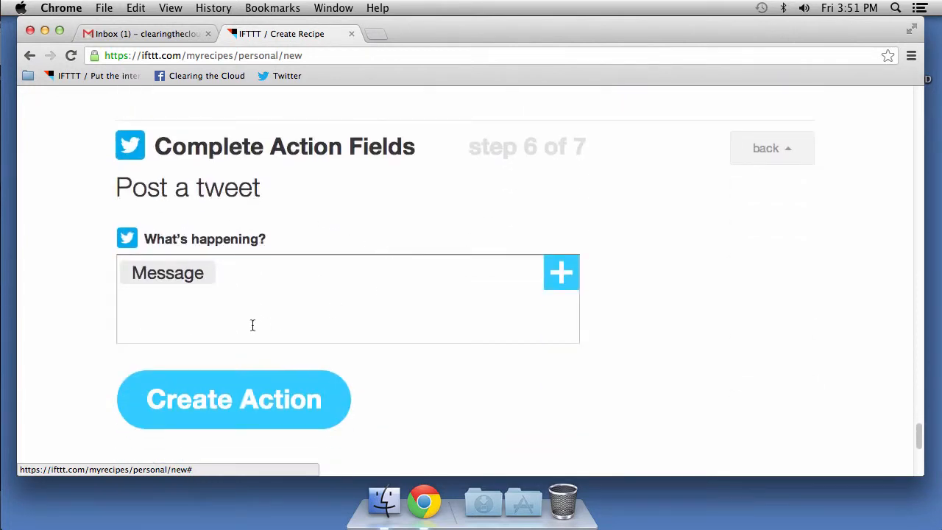
- Delete the default {{Message}} text from the tweet field
click(225, 276)
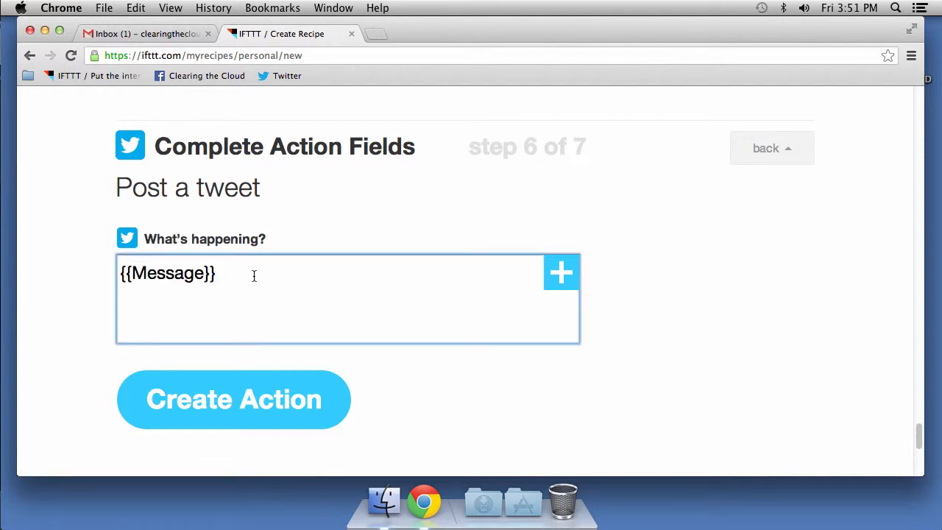
drag(246, 275, 60, 269)
key(BackSpace)
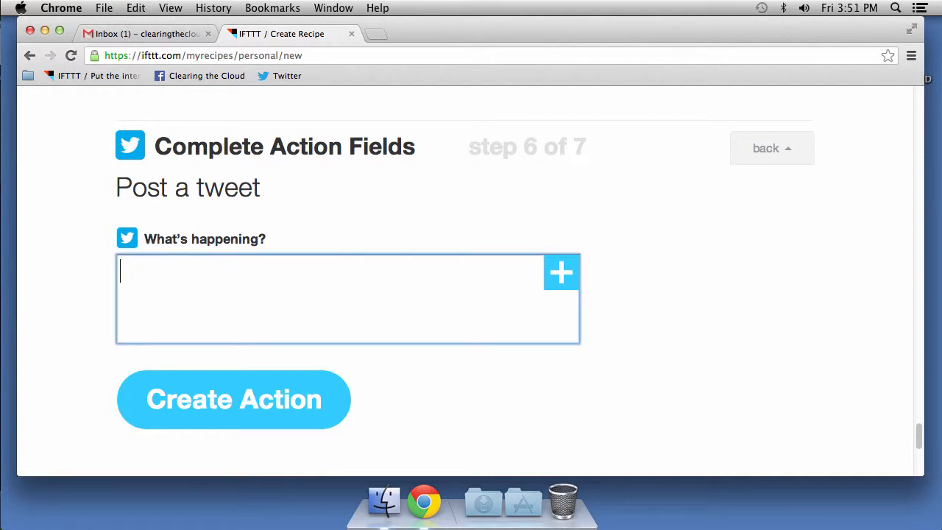
- Insert the Facebook Status Message ingredient into the tweet and create the action
click(560, 272)
click(374, 310)
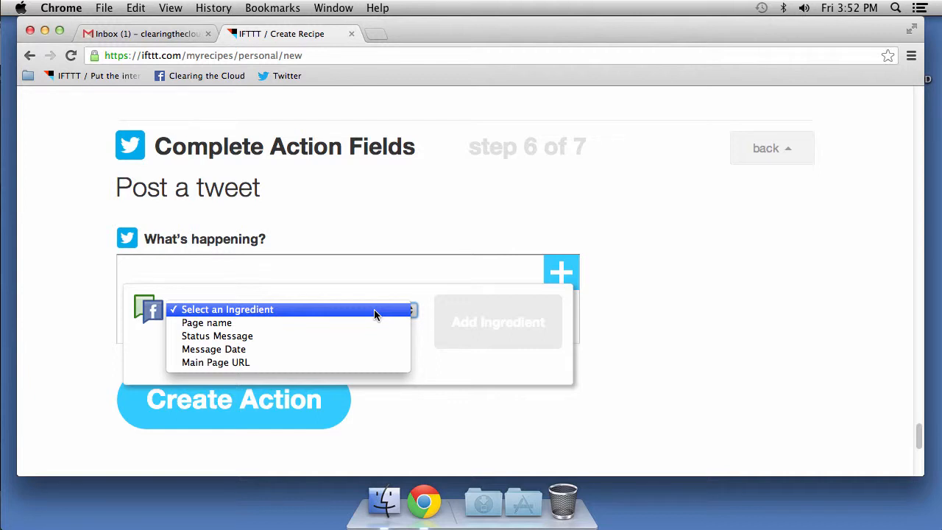
click(259, 336)
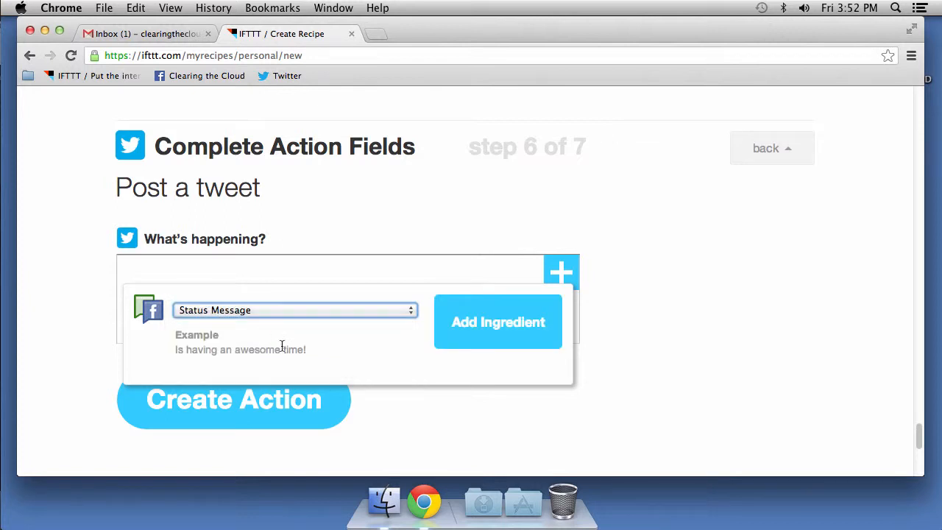
click(496, 338)
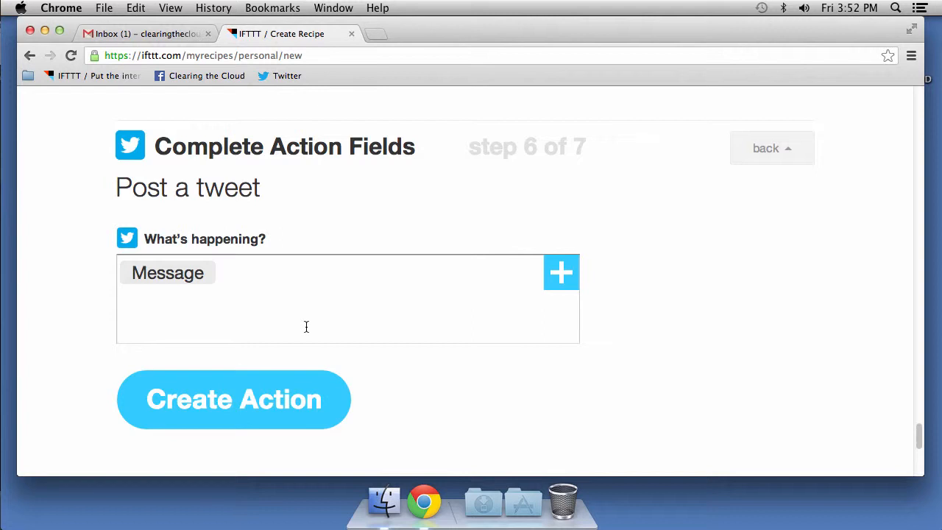
click(242, 410)
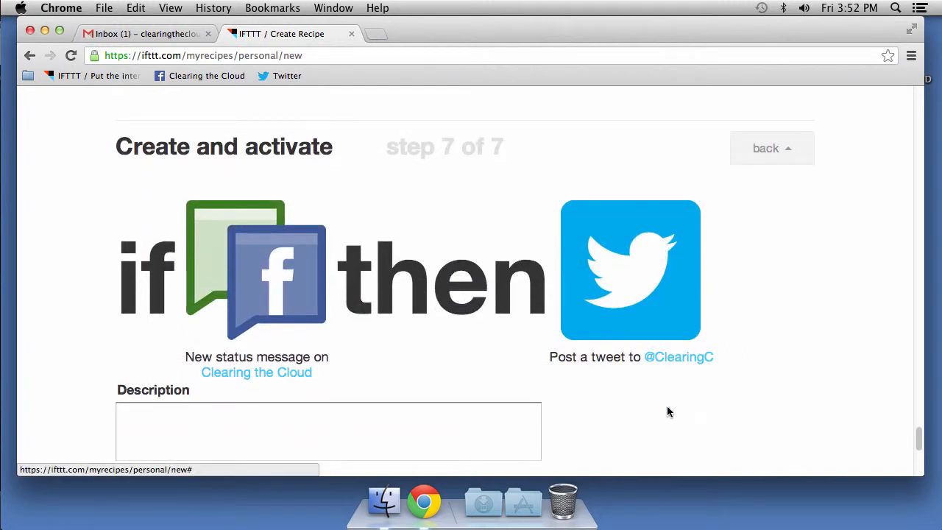
- Enter 'FB Page post to Twitter' as the recipe description
click(409, 405)
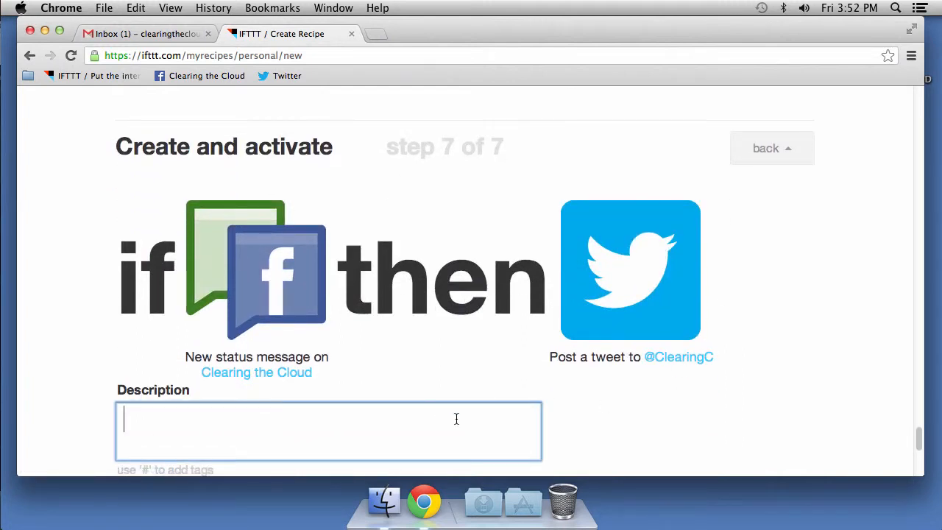
text(FB Page post)
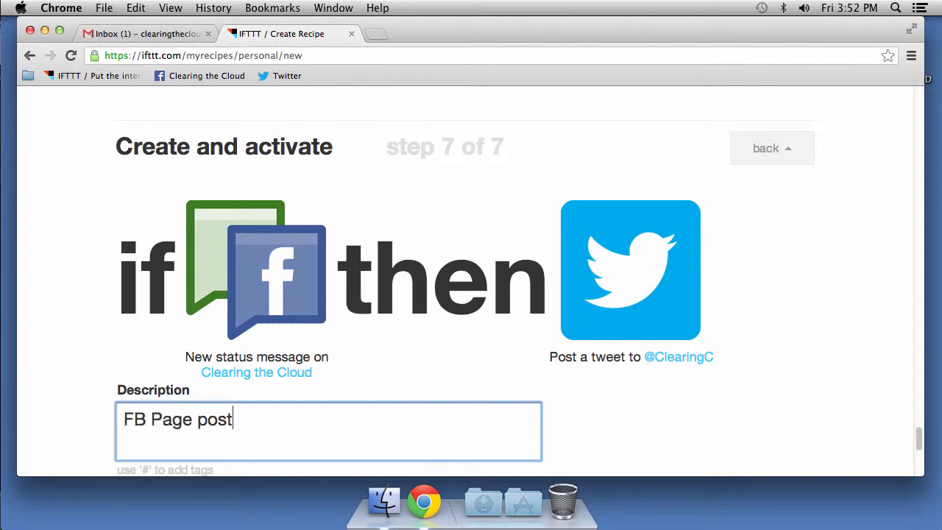
text( to Twitter)
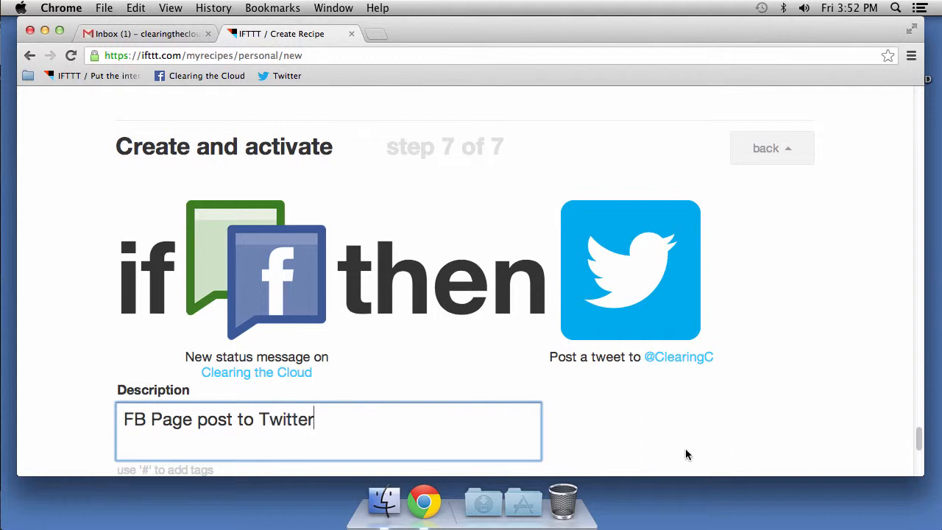
click(664, 393)
- Create and activate the recipe, check it in My Recipes, then open a blank tab
scroll(664, 397, down, 2)
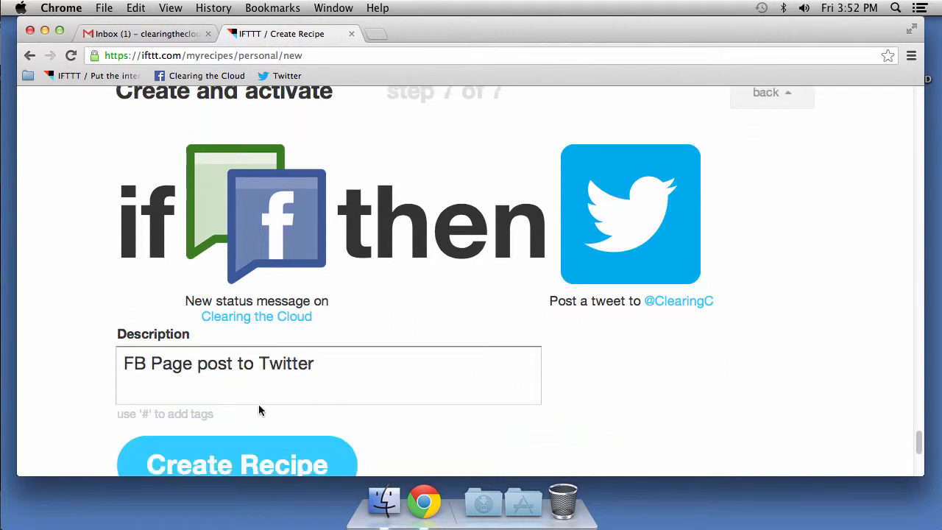
click(217, 458)
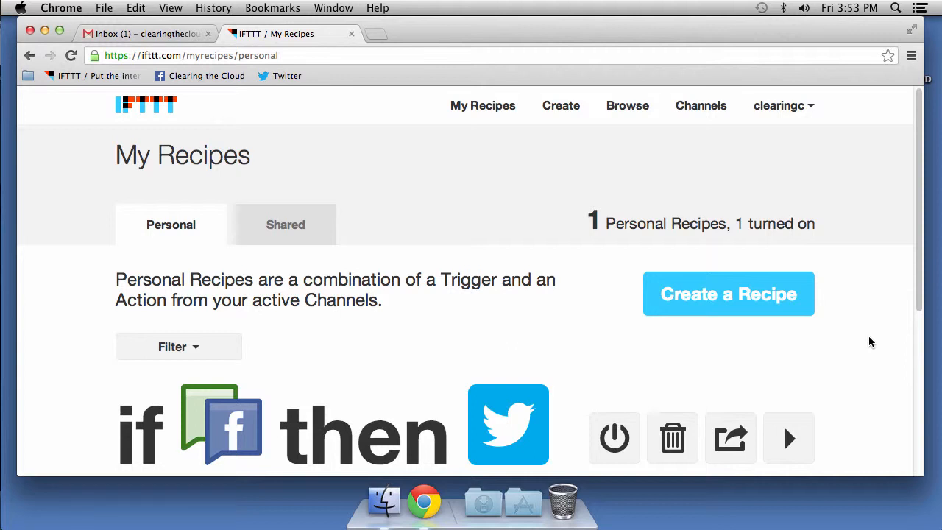
scroll(868, 340, down, 2)
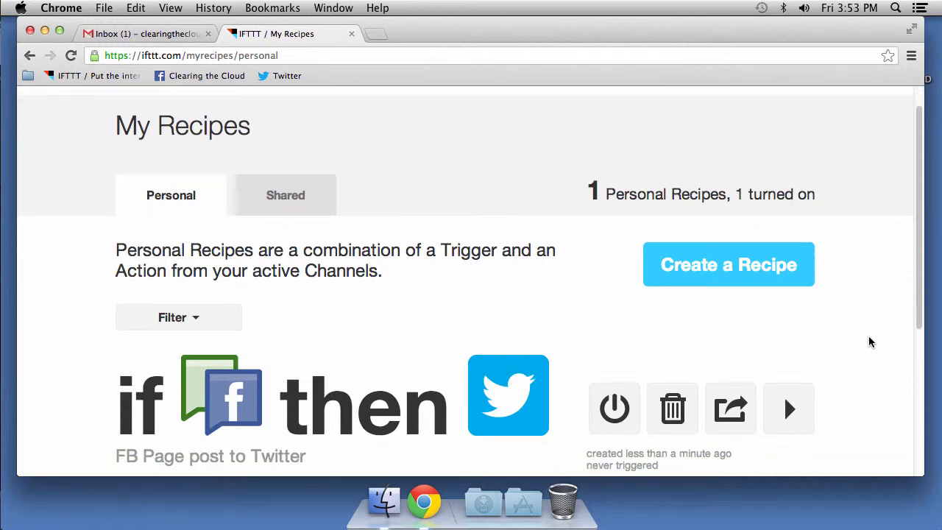
click(381, 35)
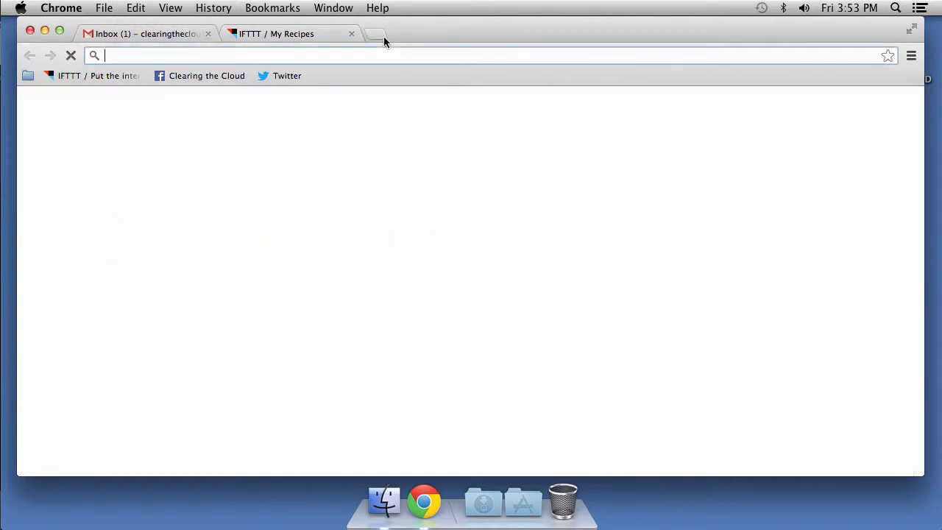
- Post 'I am writing this for the first episode. It should show up on Twitter through IFTTT!' on Clearing the Cloud
click(226, 82)
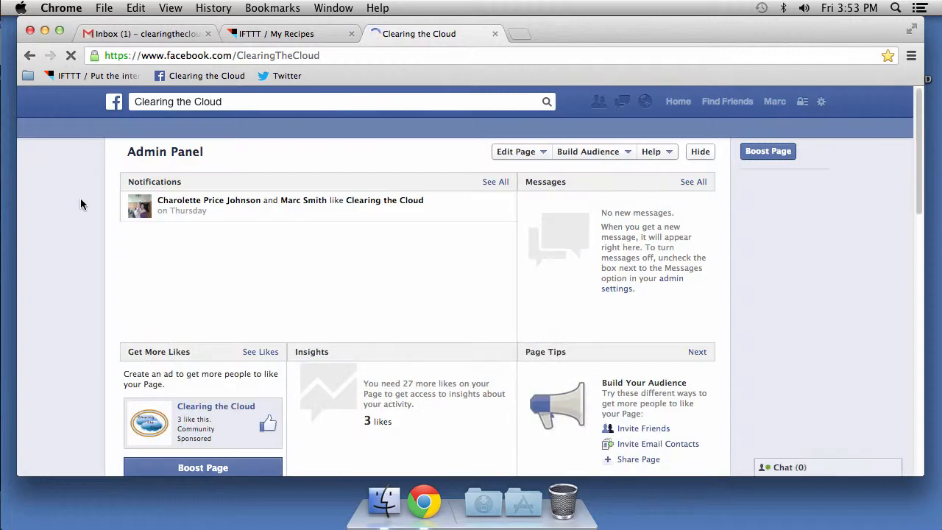
scroll(80, 198, down, 10)
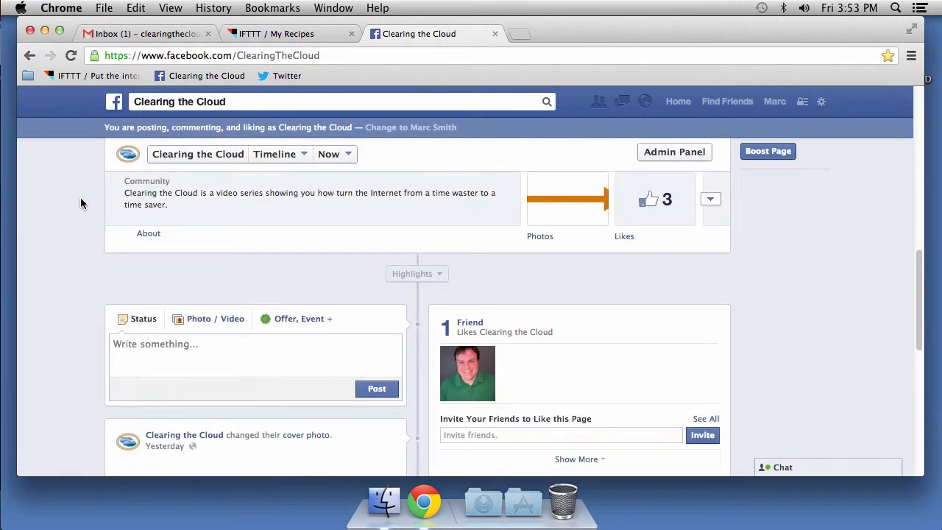
click(176, 341)
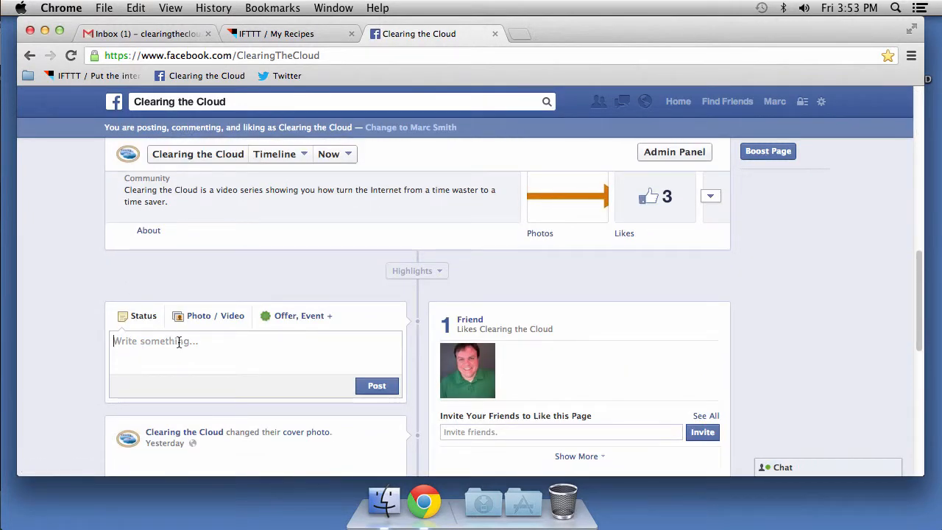
text(I a)
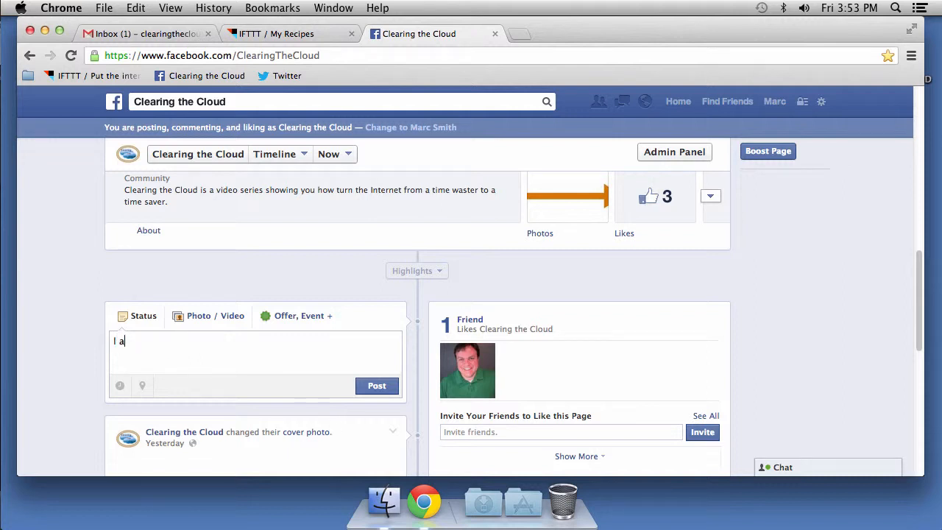
text(m writing this for the first)
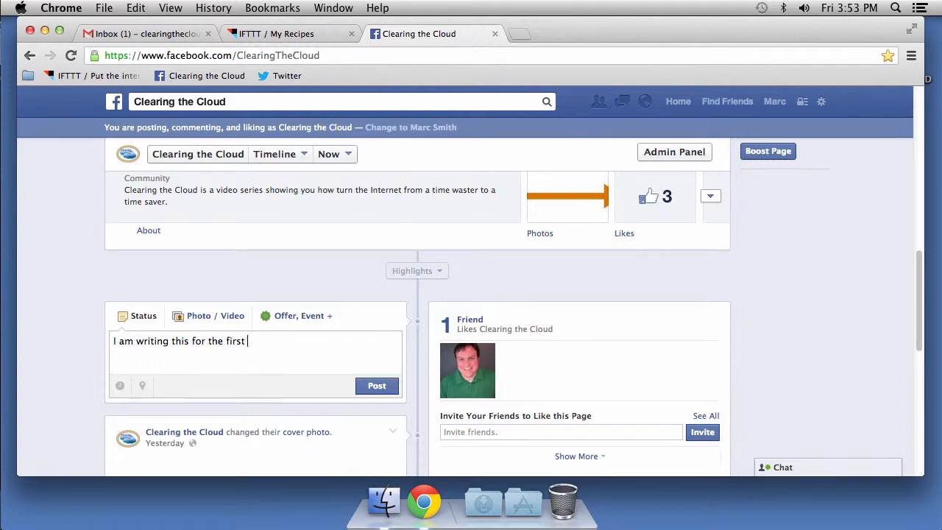
text( episo)
key(BackSpace)
text(isode. It should sho)
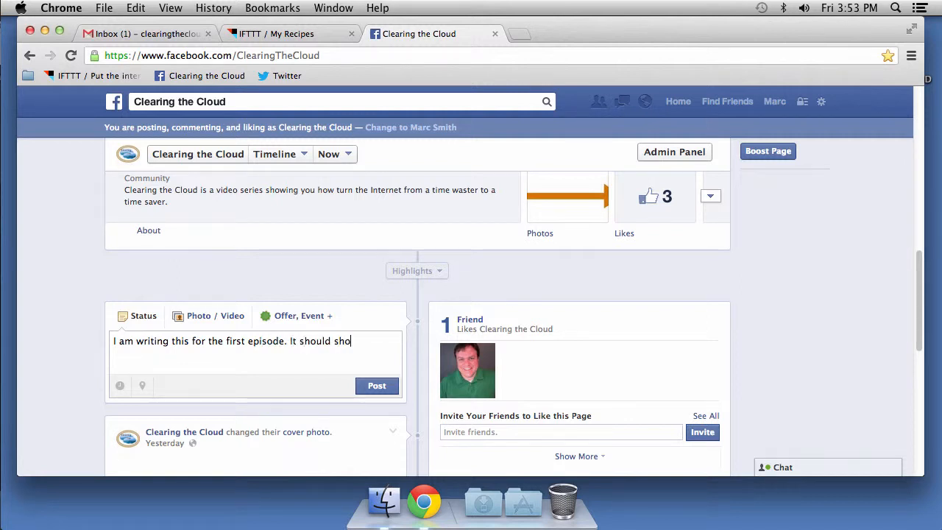
text(w up on Twitter through)
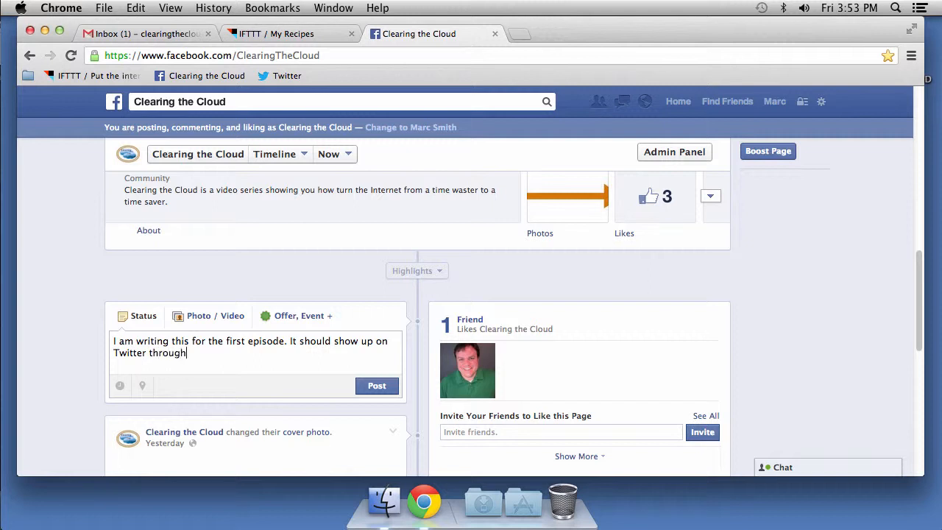
text( IFTTT!)
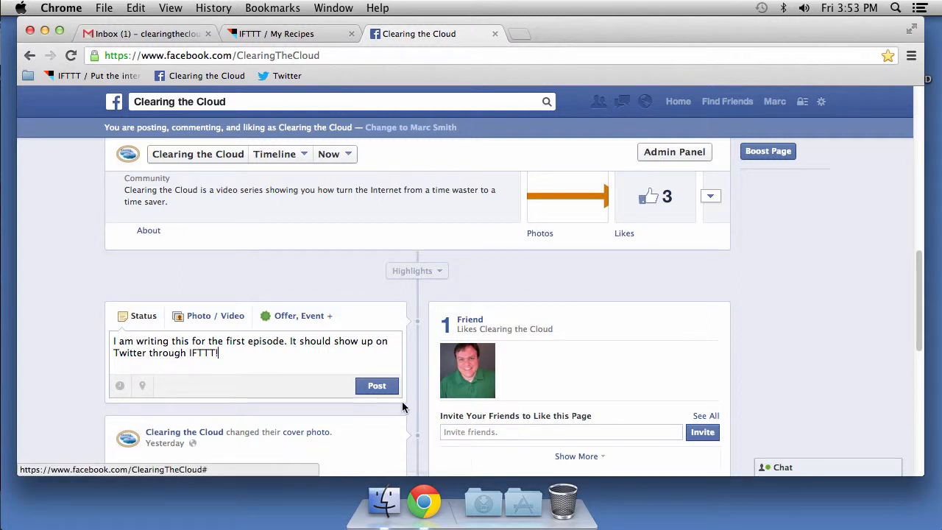
click(374, 389)
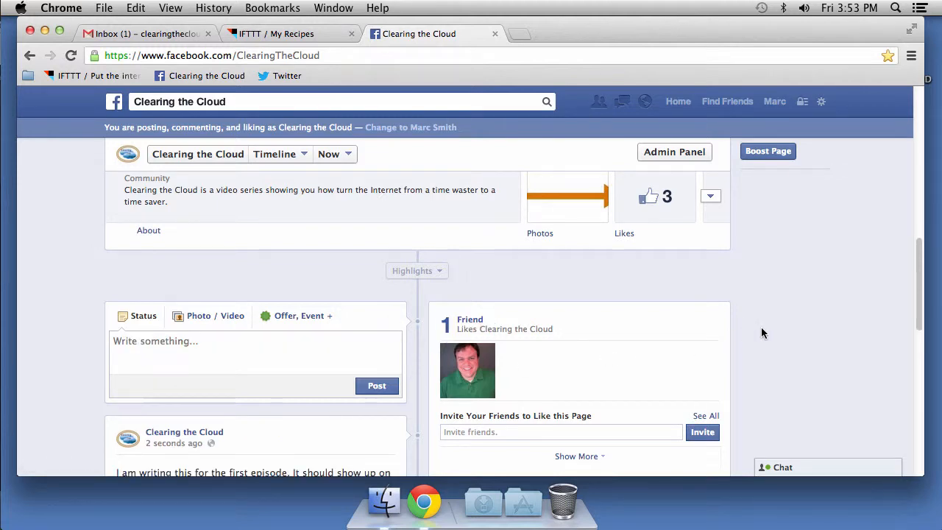
- Check the posted status on the page, then open another new tab
scroll(762, 333, down, 2)
scroll(762, 334, up, 6)
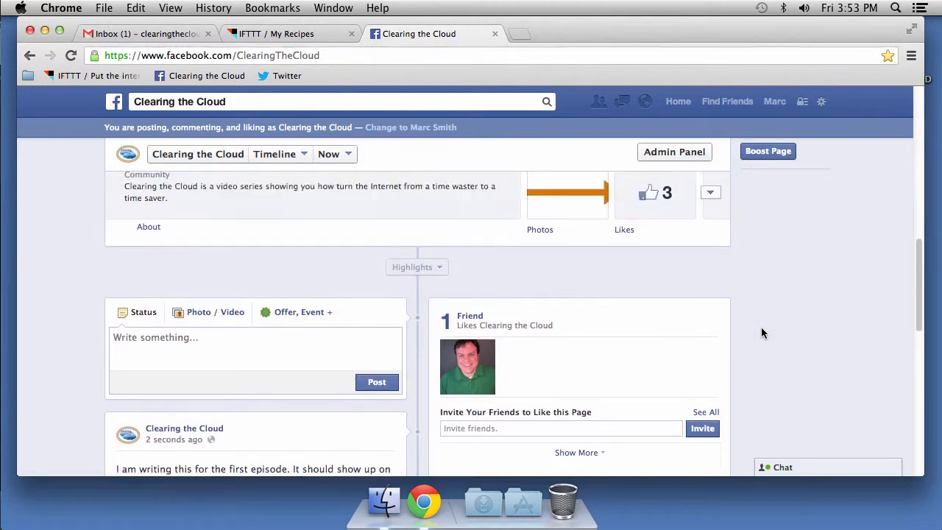
click(525, 33)
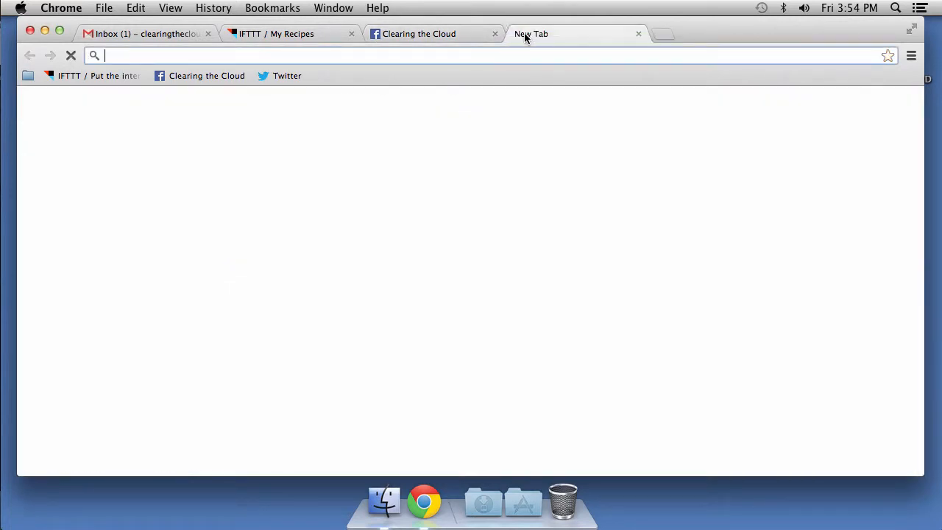
- Confirm the Clearing the Cloud Twitter profile has zero tweets, then return to IFTTT My Recipes
click(266, 76)
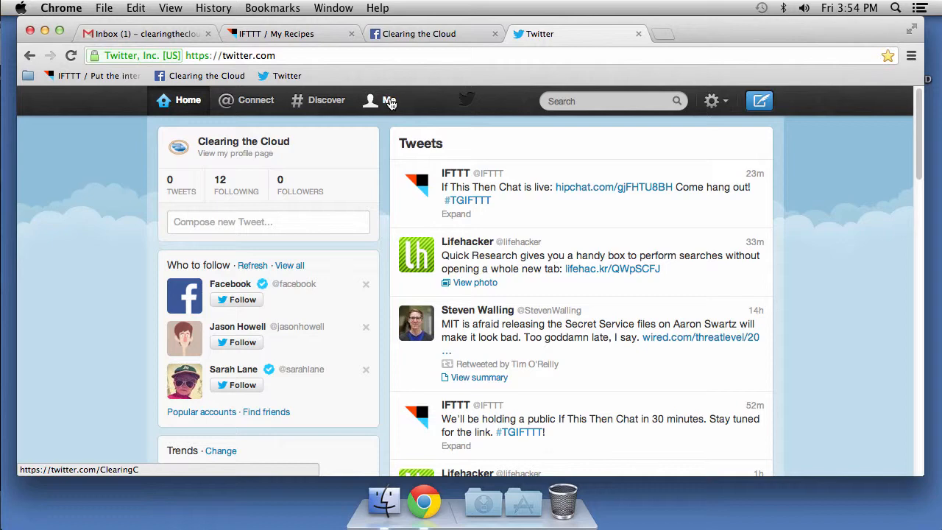
click(390, 101)
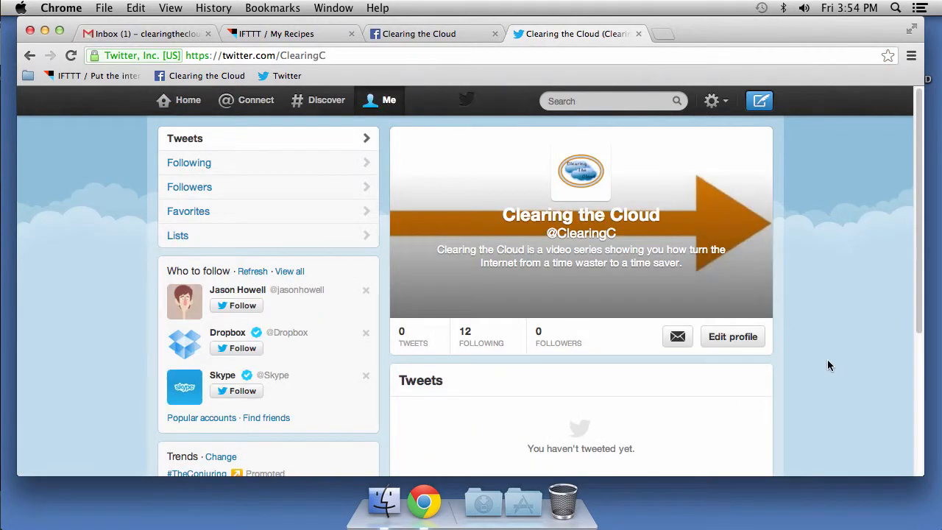
scroll(806, 347, down, 1)
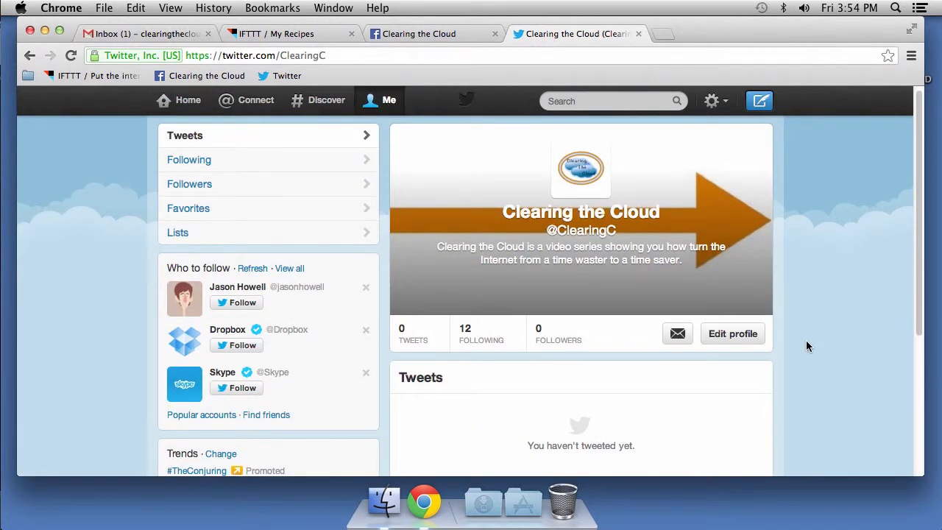
scroll(806, 347, up, 1)
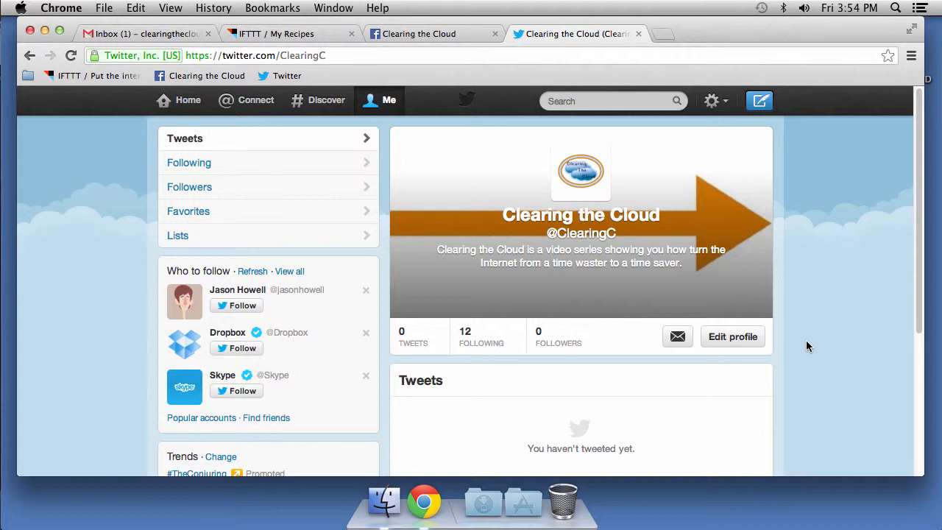
click(295, 42)
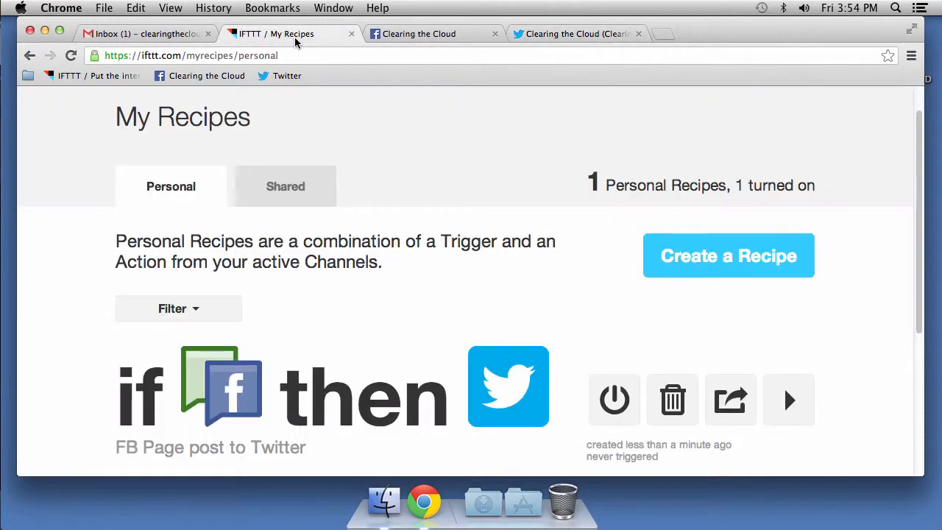
- Open the FB Page post to Twitter recipe details, then go back to the list
scroll(844, 411, down, 1)
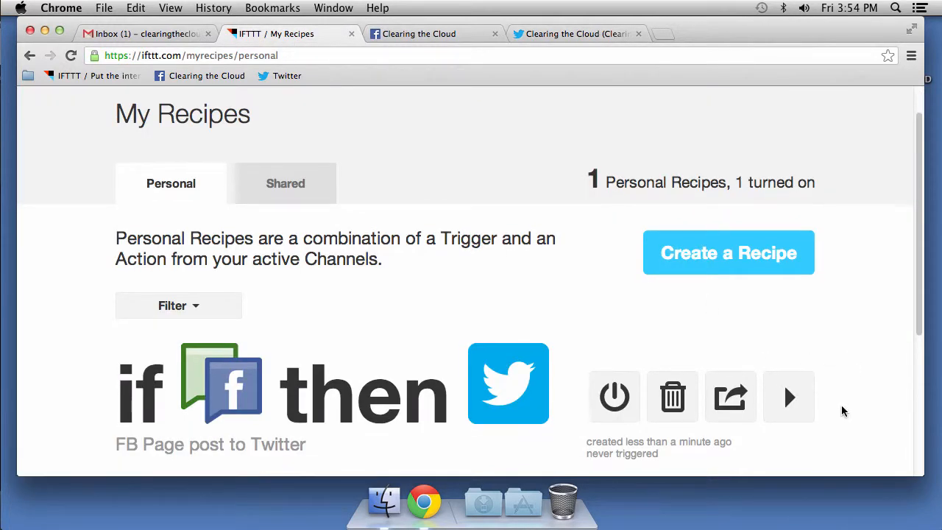
scroll(843, 410, down, 1)
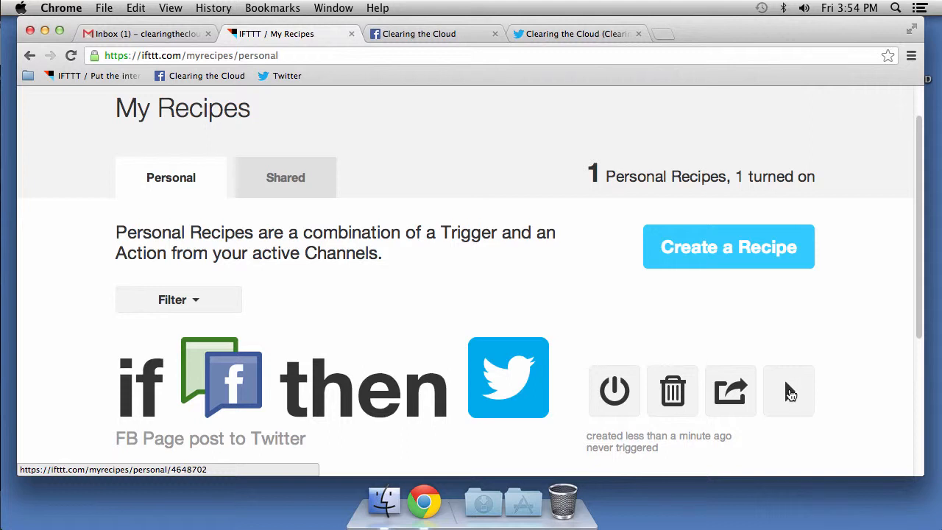
click(789, 392)
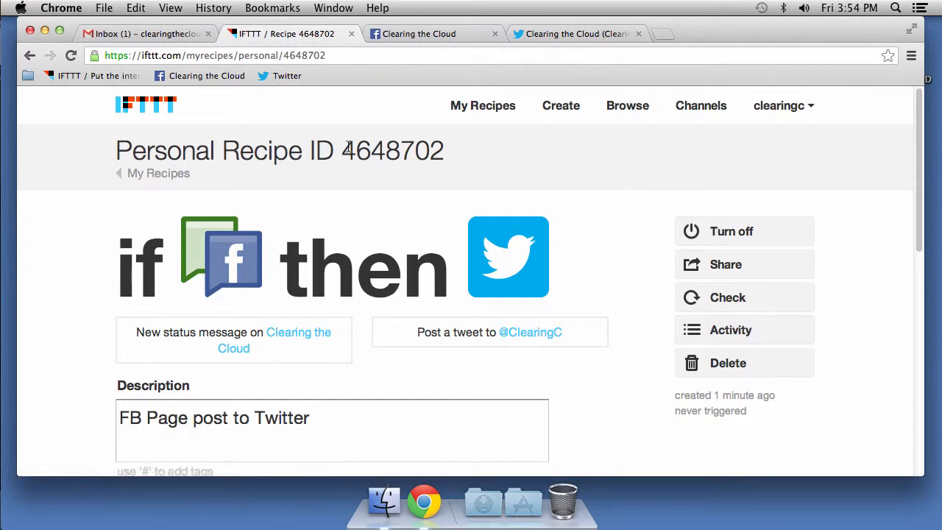
click(30, 57)
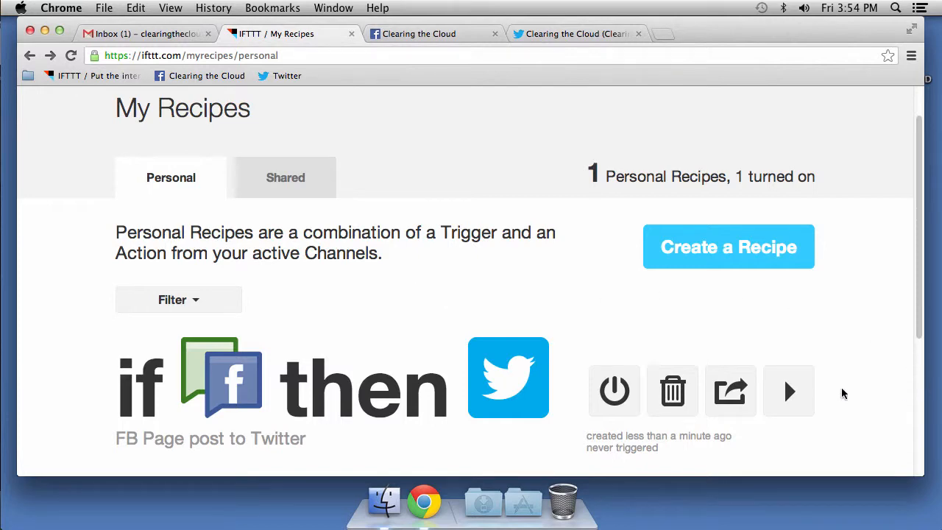
- Reopen the recipe and run Check so it reports being triggered 1 time
scroll(870, 401, down, 1)
scroll(869, 402, down, 5)
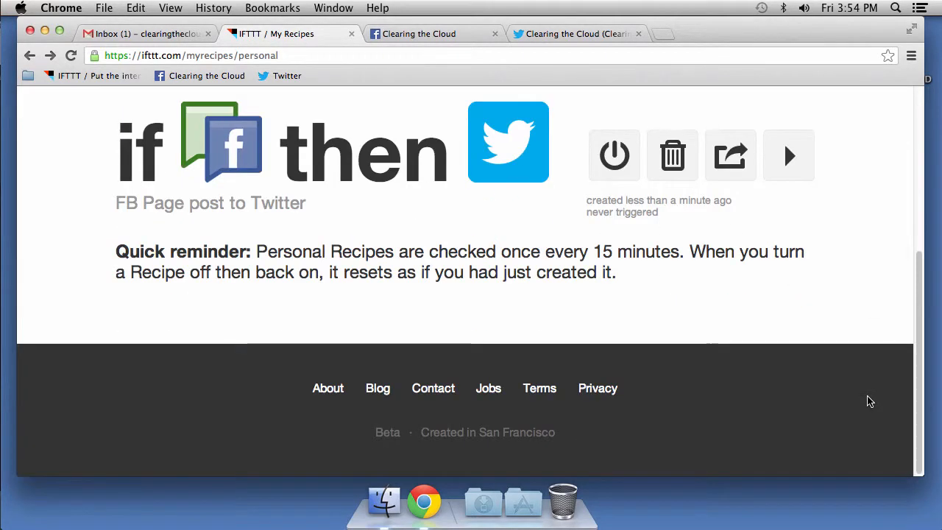
scroll(869, 400, up, 2)
click(787, 238)
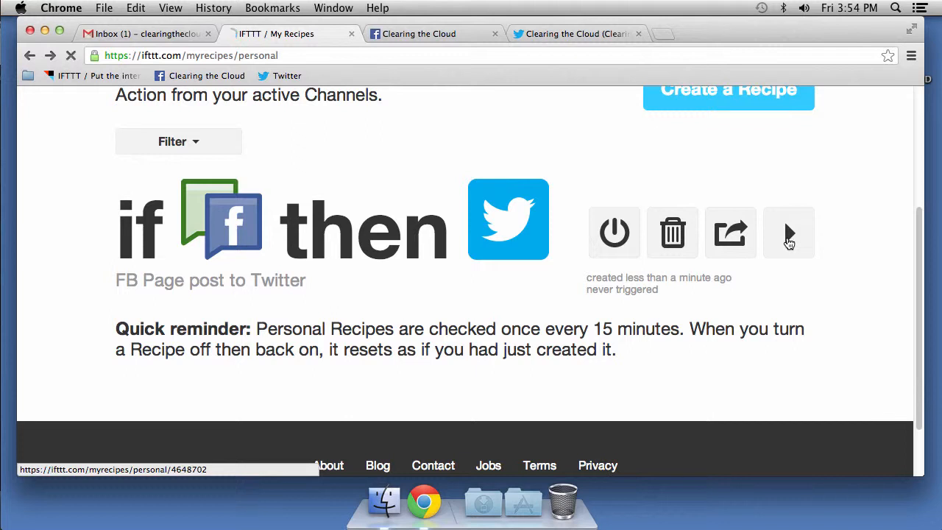
right_click(854, 353)
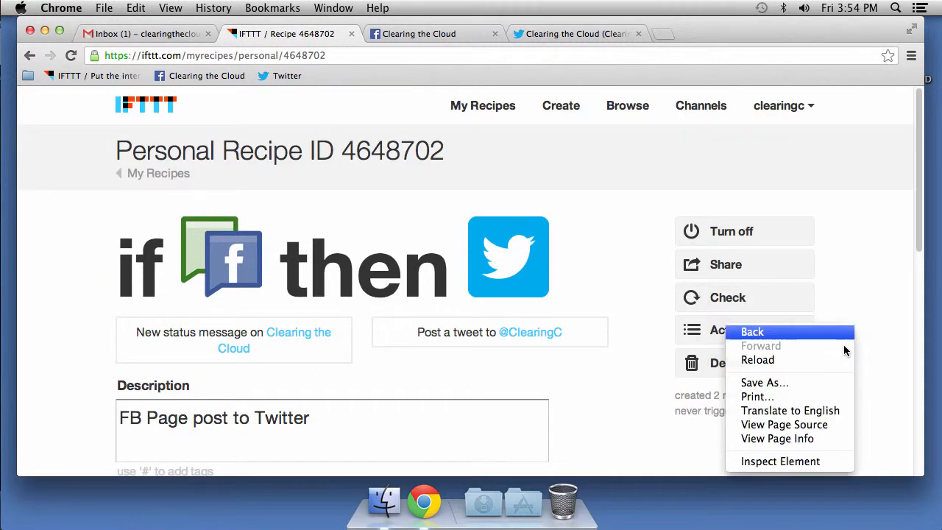
click(727, 301)
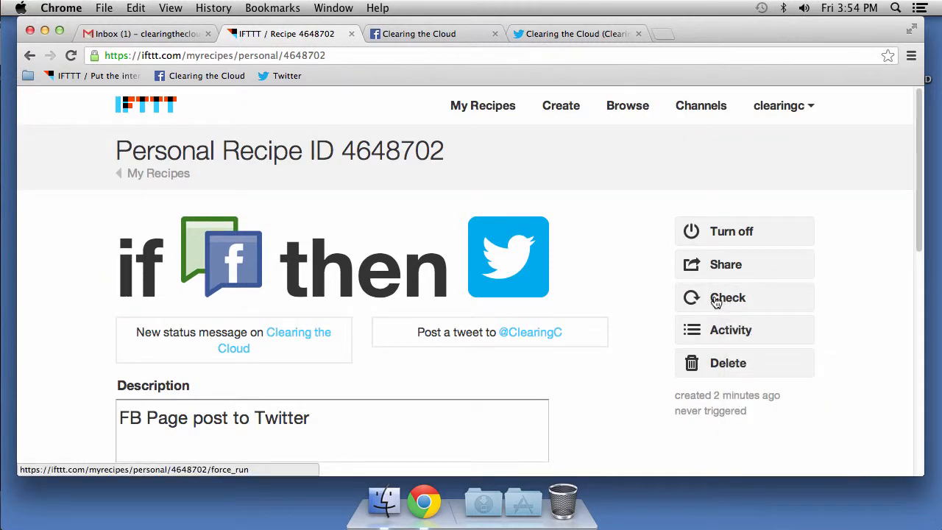
click(715, 301)
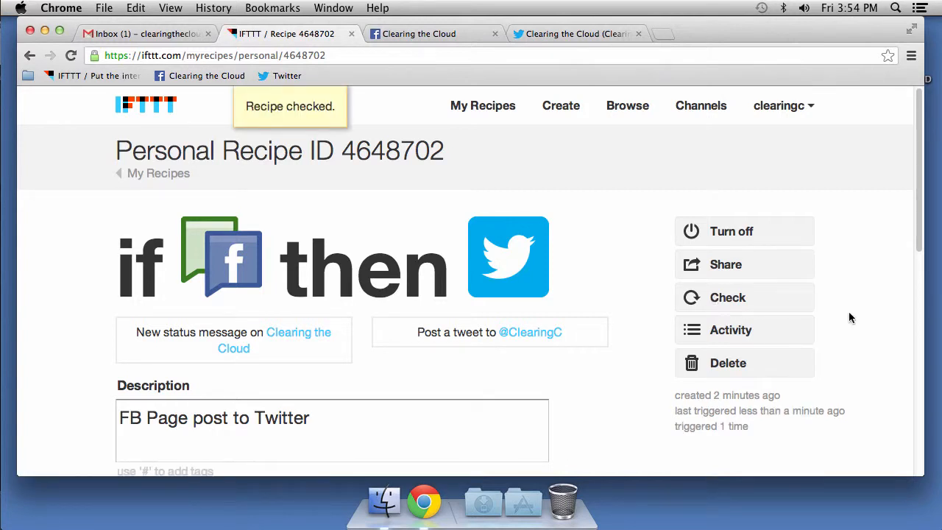
click(531, 34)
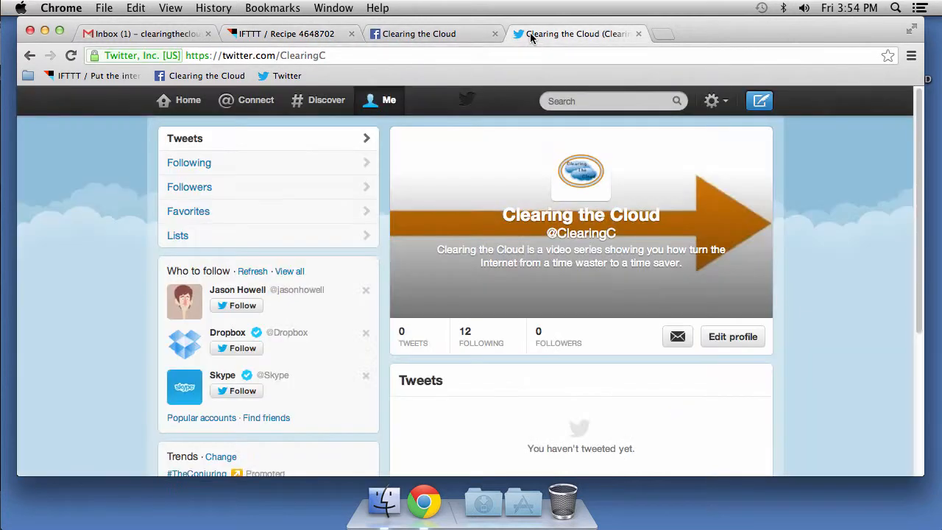
- Reload the Clearing the Cloud Twitter profile to look for the new tweet
click(70, 55)
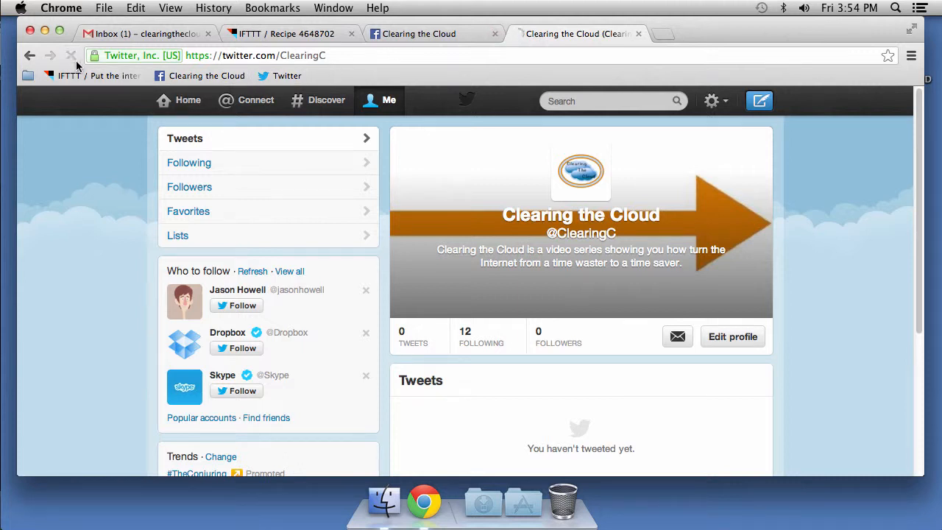